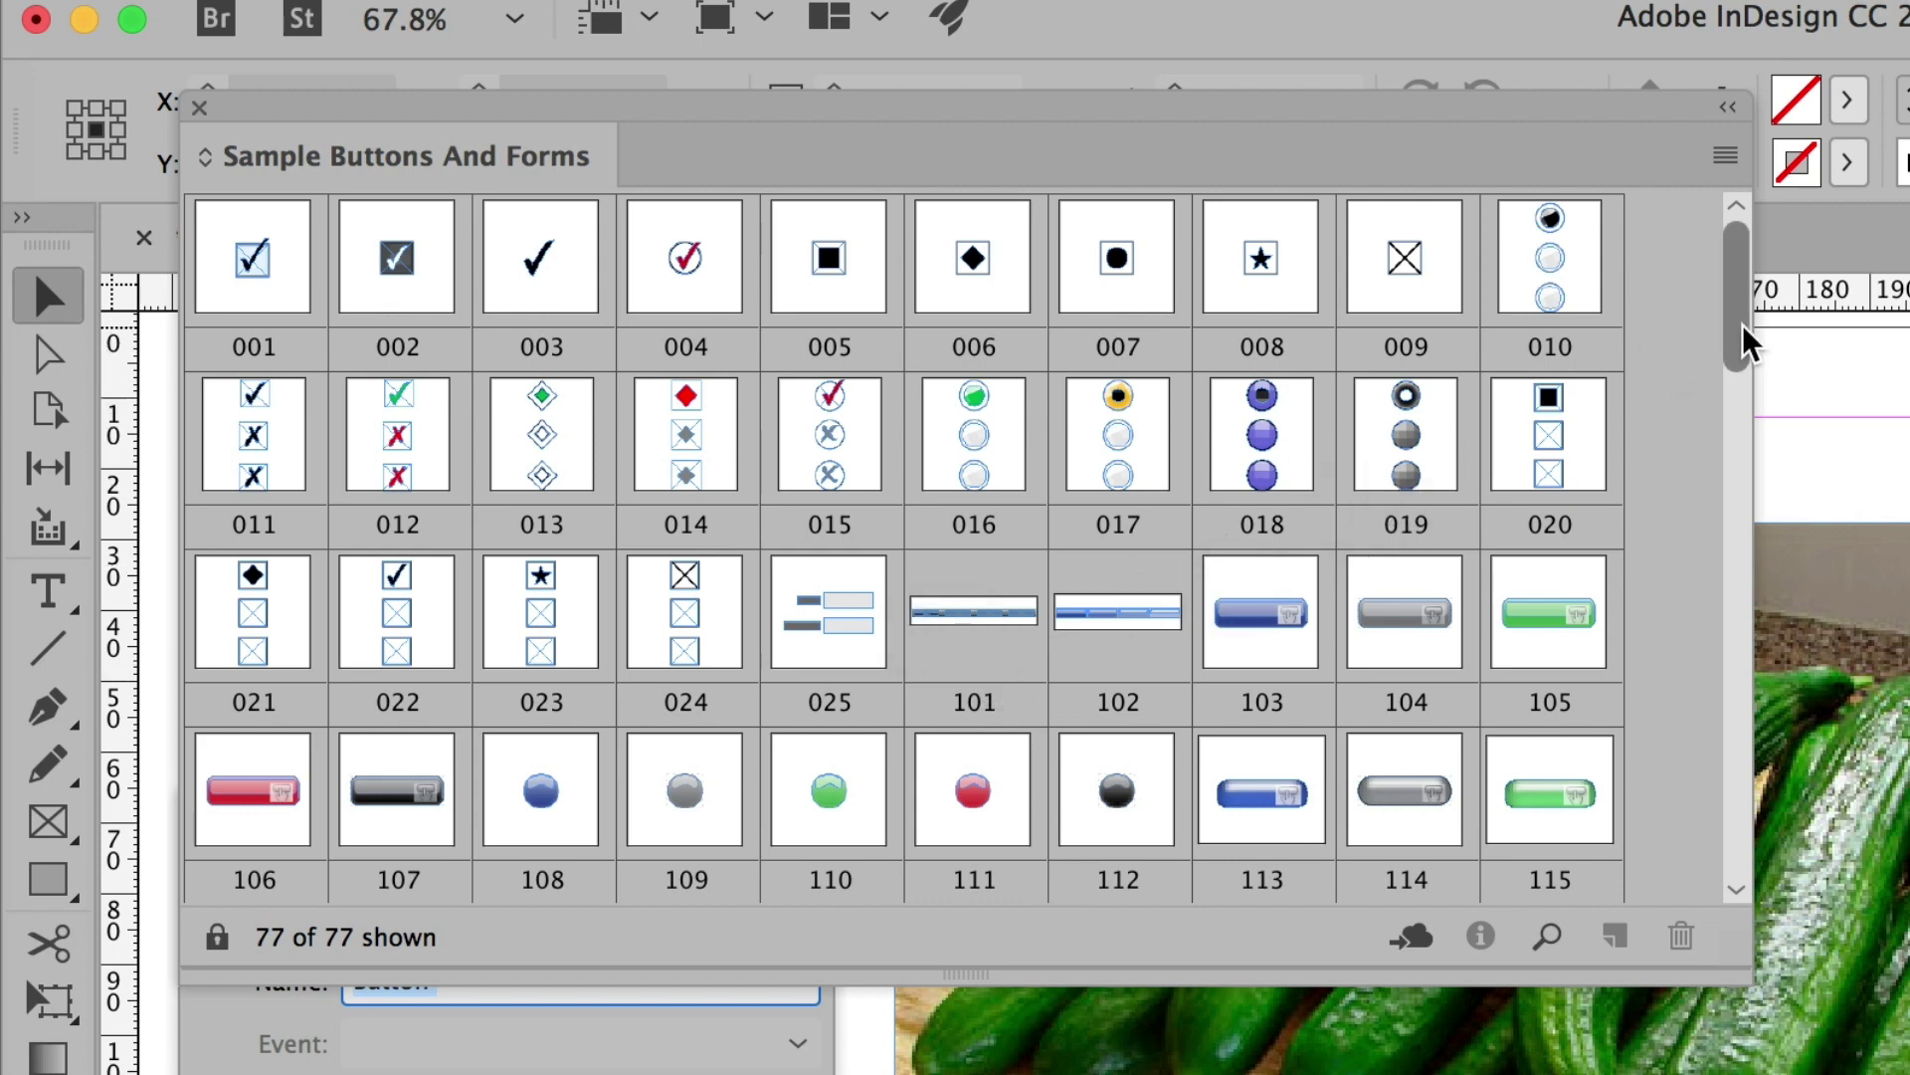
# Scroll the Sample Buttons And Forms library down to show arrow buttons 133–145
pyautogui.moveTo(1735, 359); pyautogui.dragTo(1741, 443)
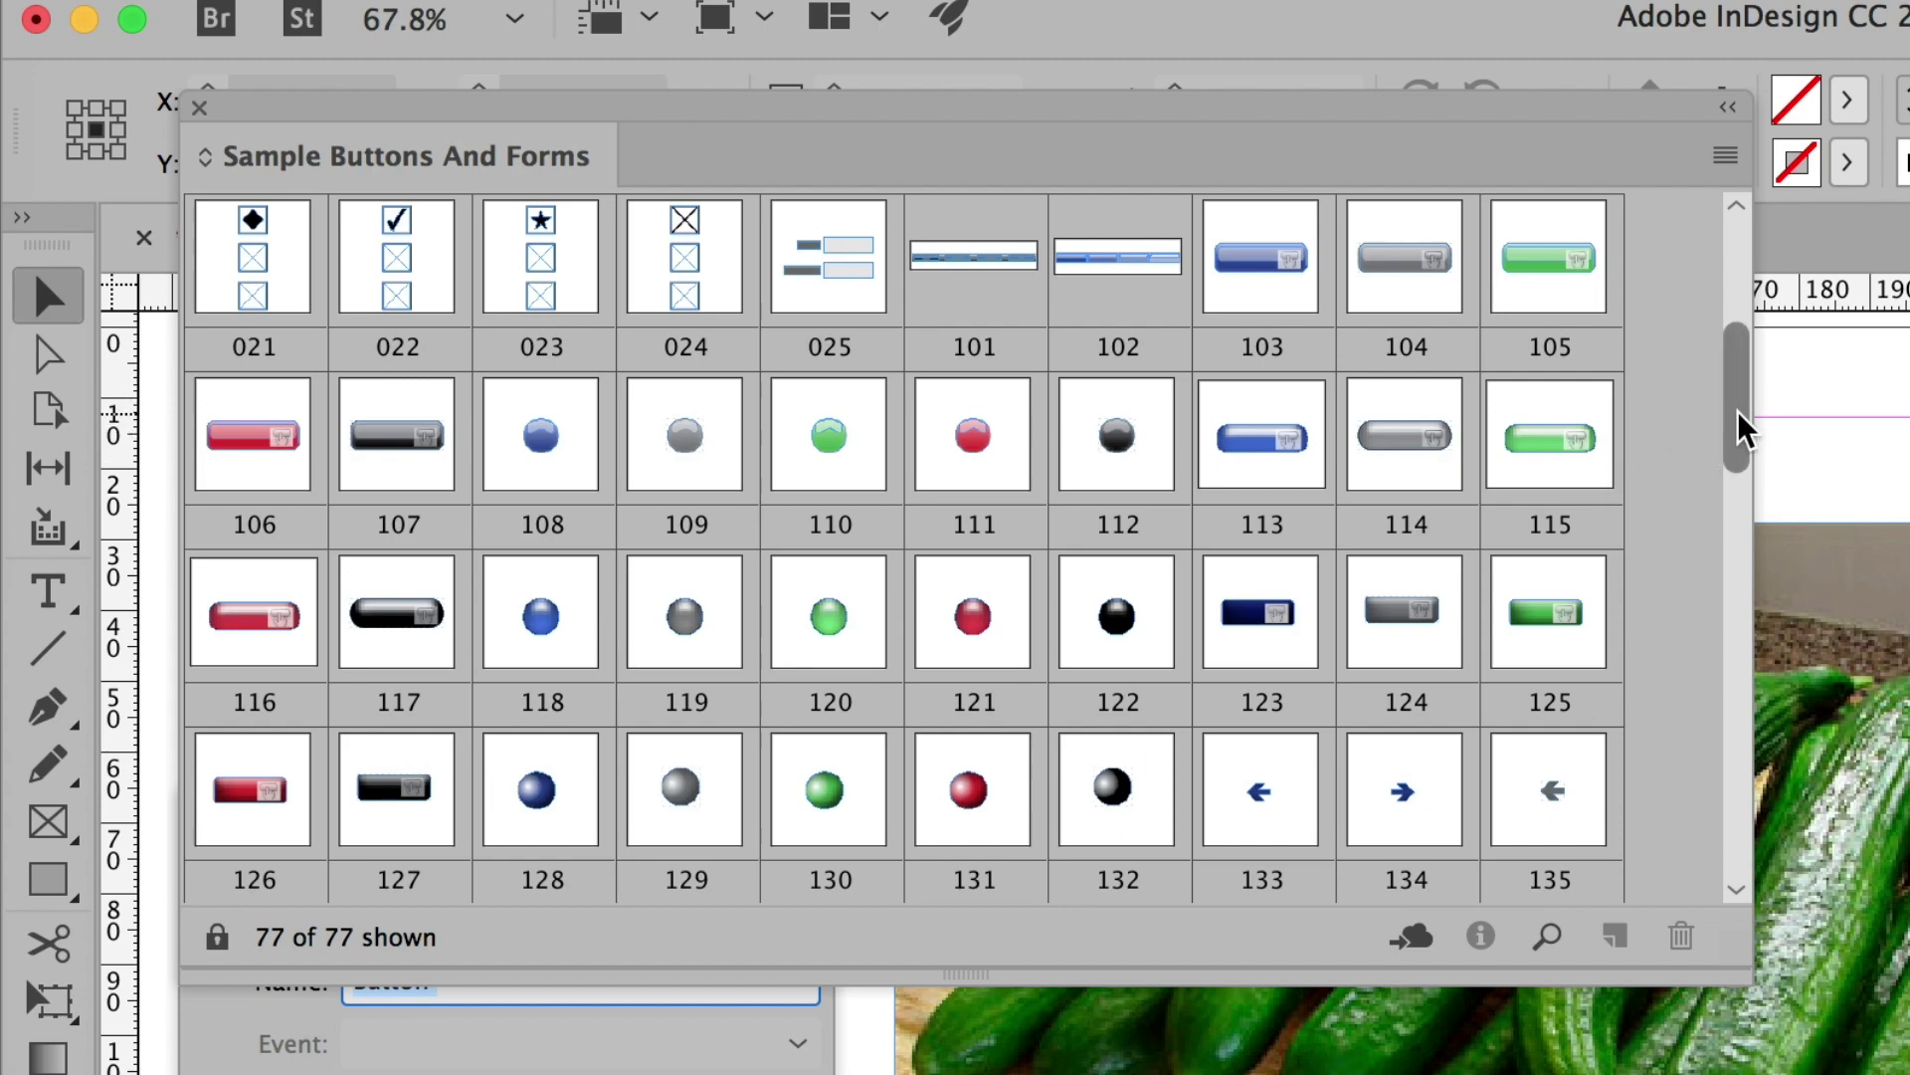
pyautogui.moveTo(1740, 435); pyautogui.dragTo(1743, 502)
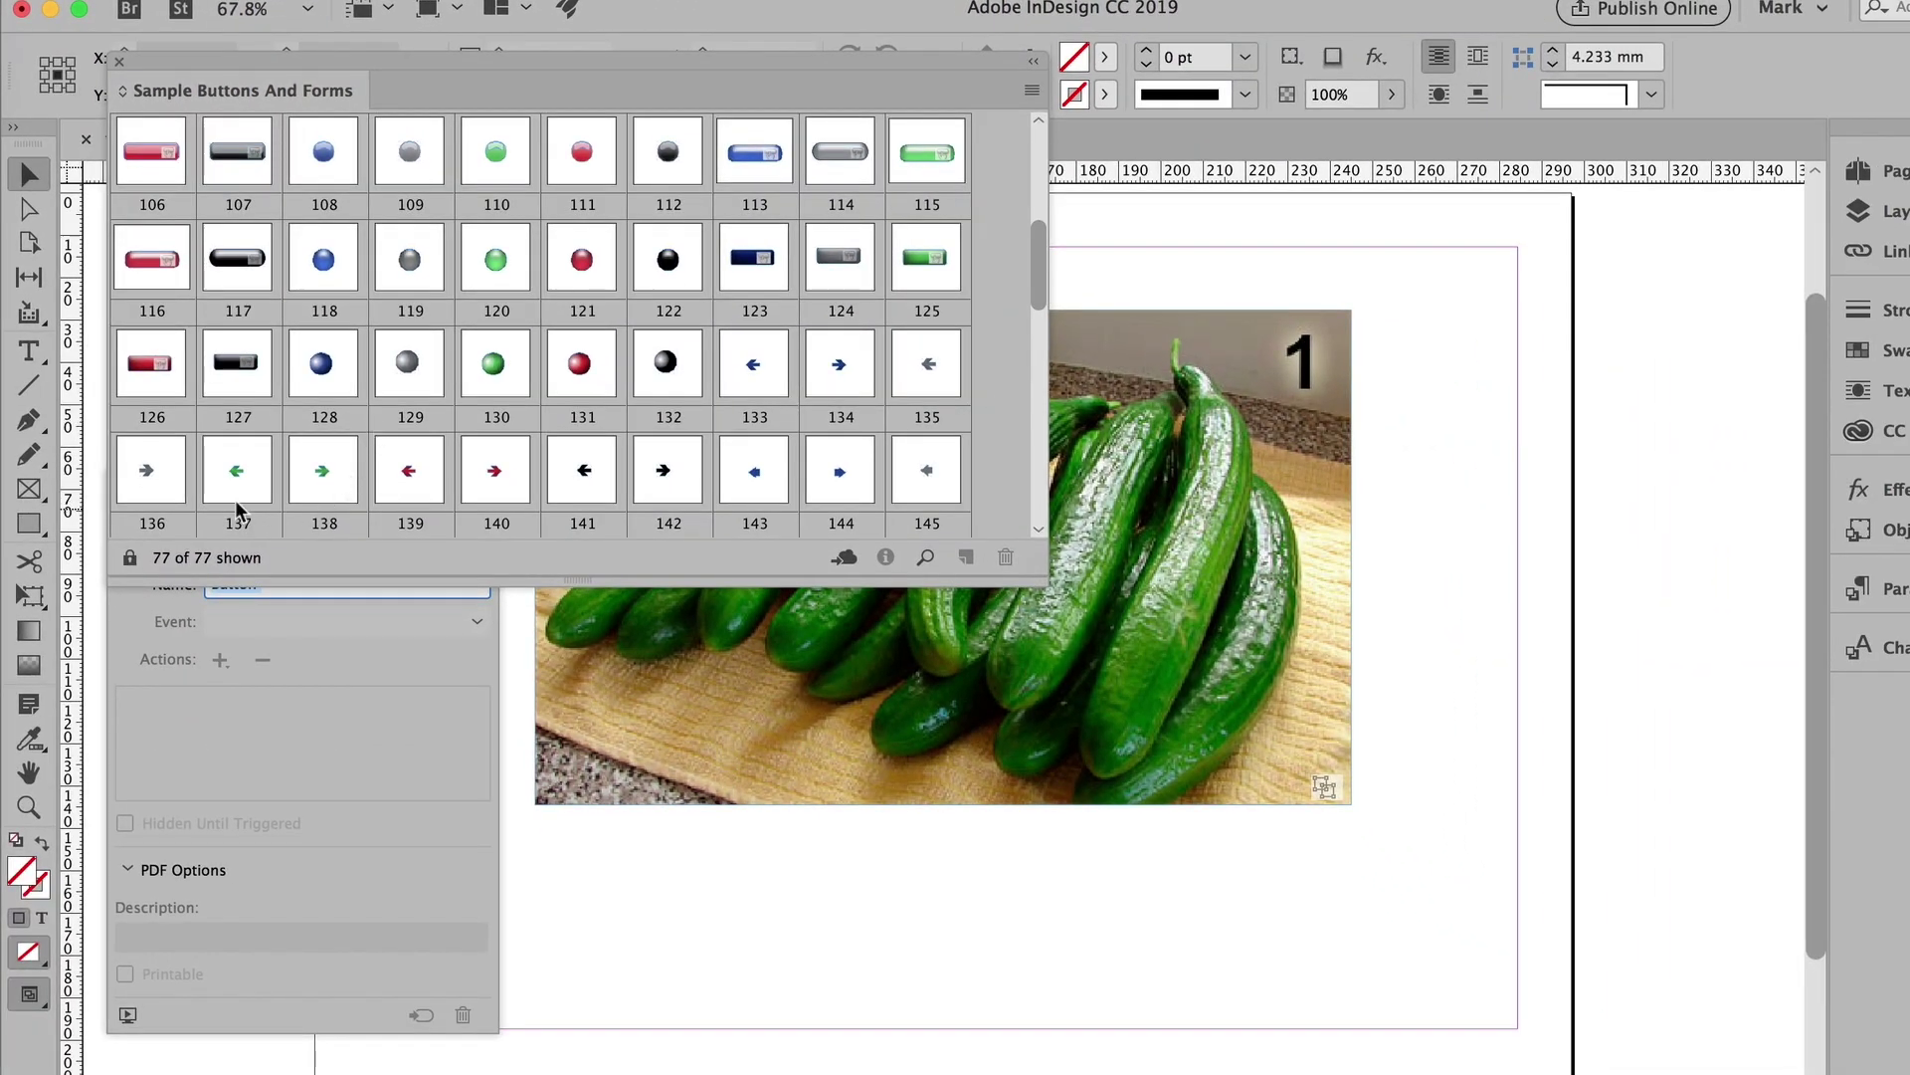
# Place green arrow samples 137 and 138 below the cucumber photo, side by side
pyautogui.click(231, 475)
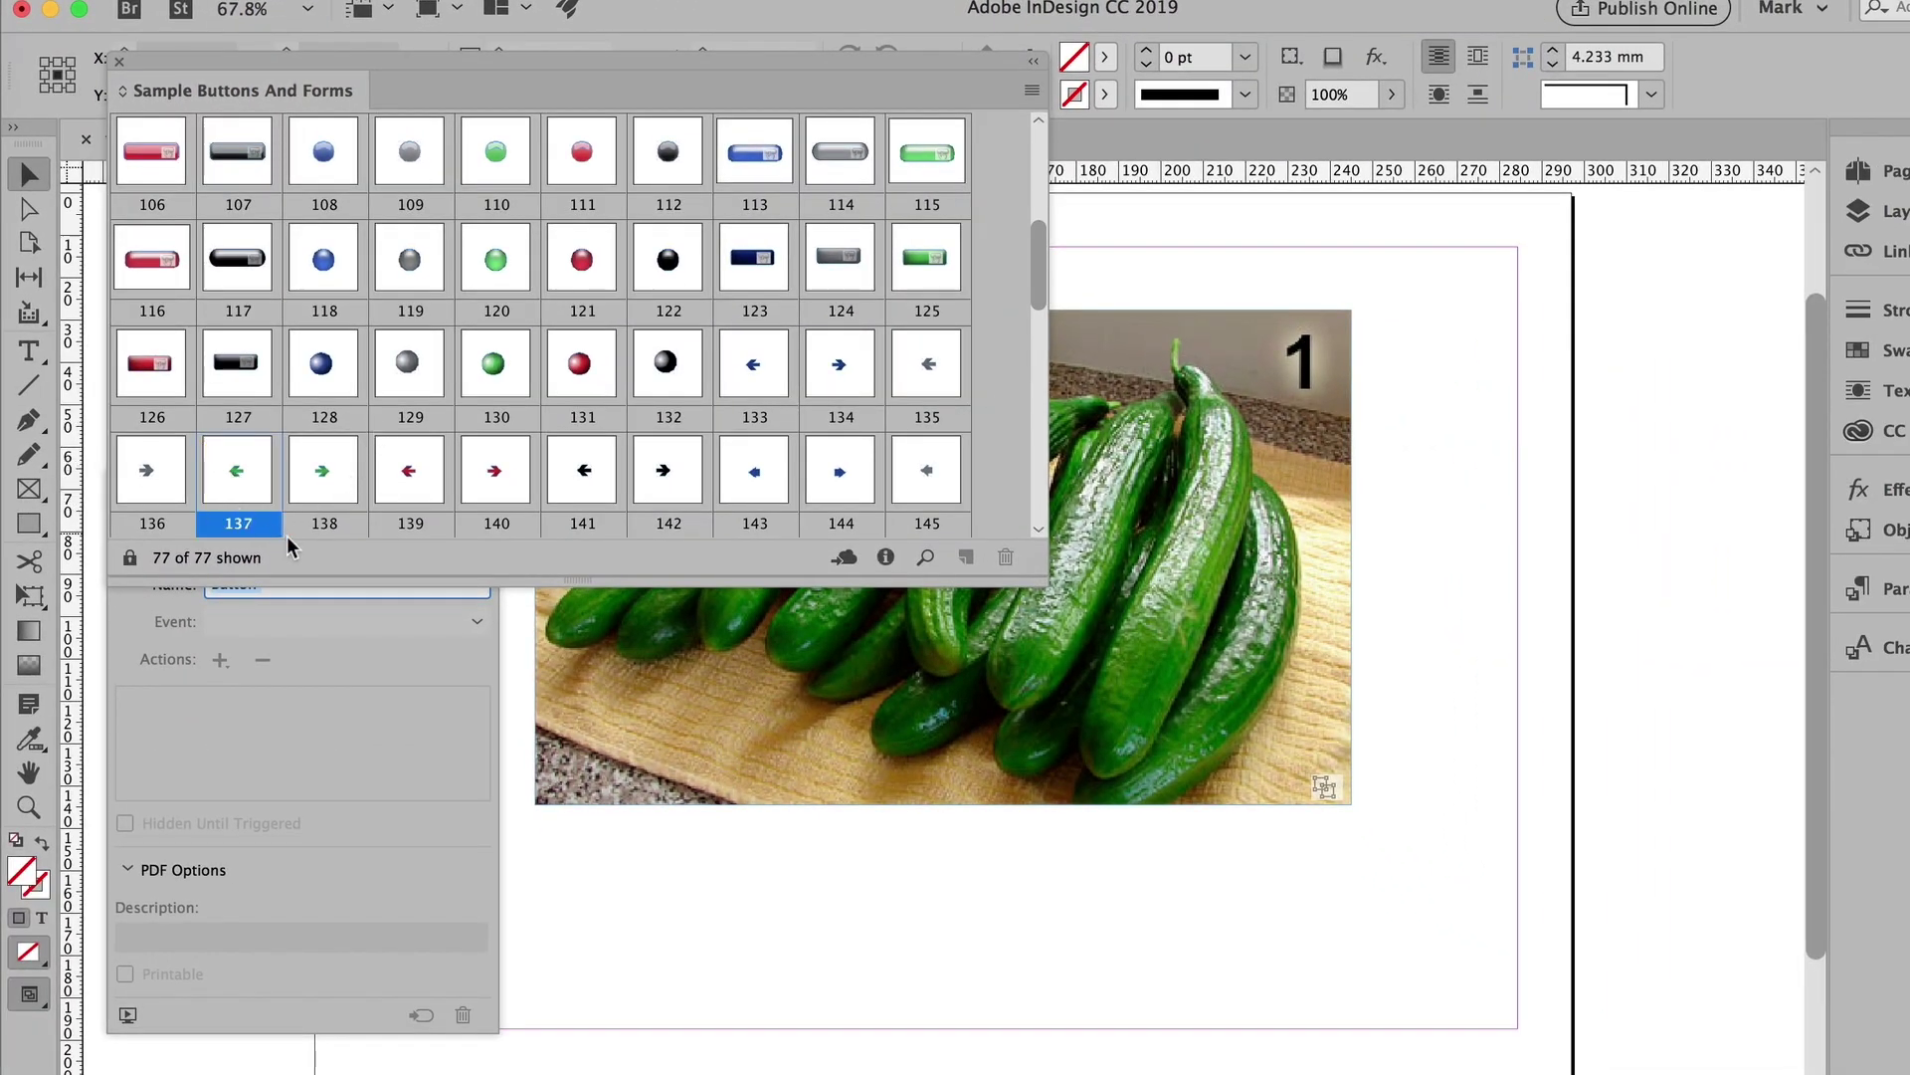
pyautogui.keyDown('shift'); pyautogui.click(311, 478); pyautogui.keyUp('shift')
pyautogui.moveTo(311, 475); pyautogui.dragTo(971, 930)
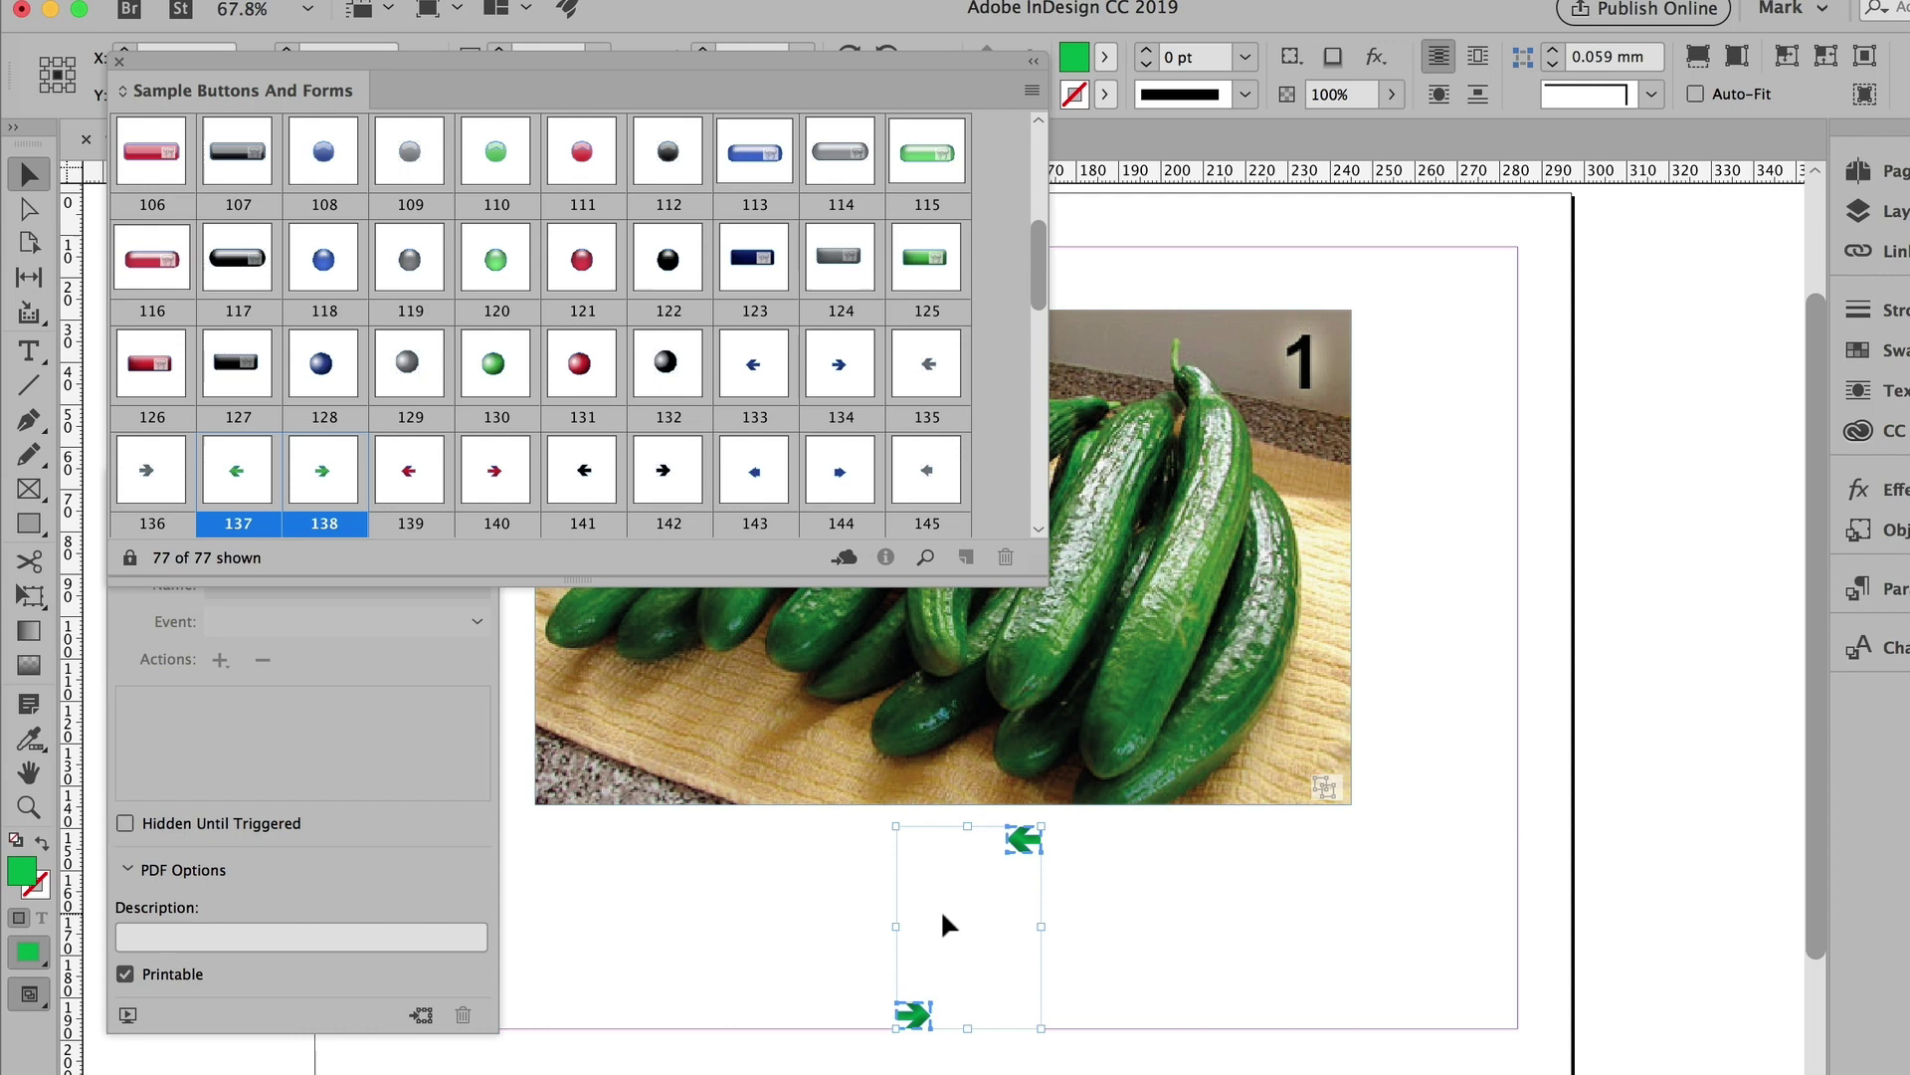
pyautogui.click(825, 919)
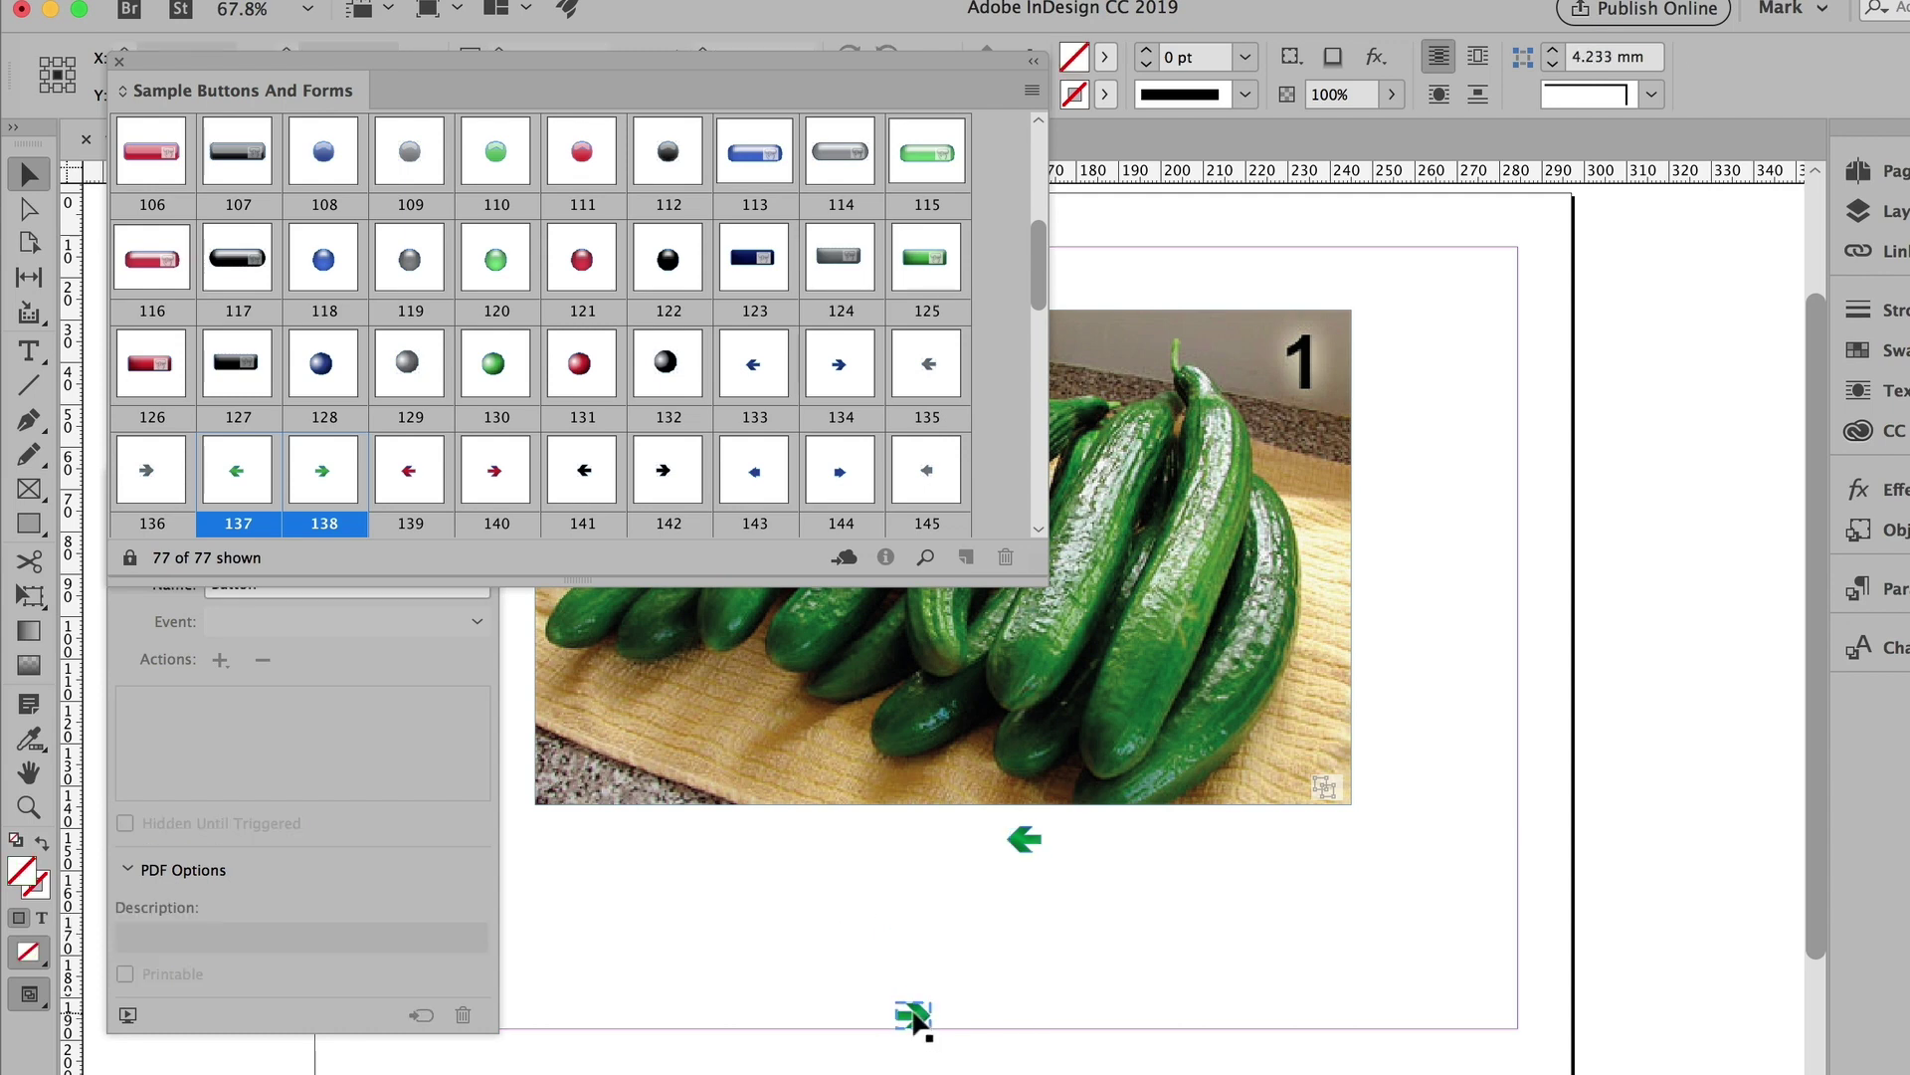
pyautogui.moveTo(913, 1015); pyautogui.dragTo(924, 898)
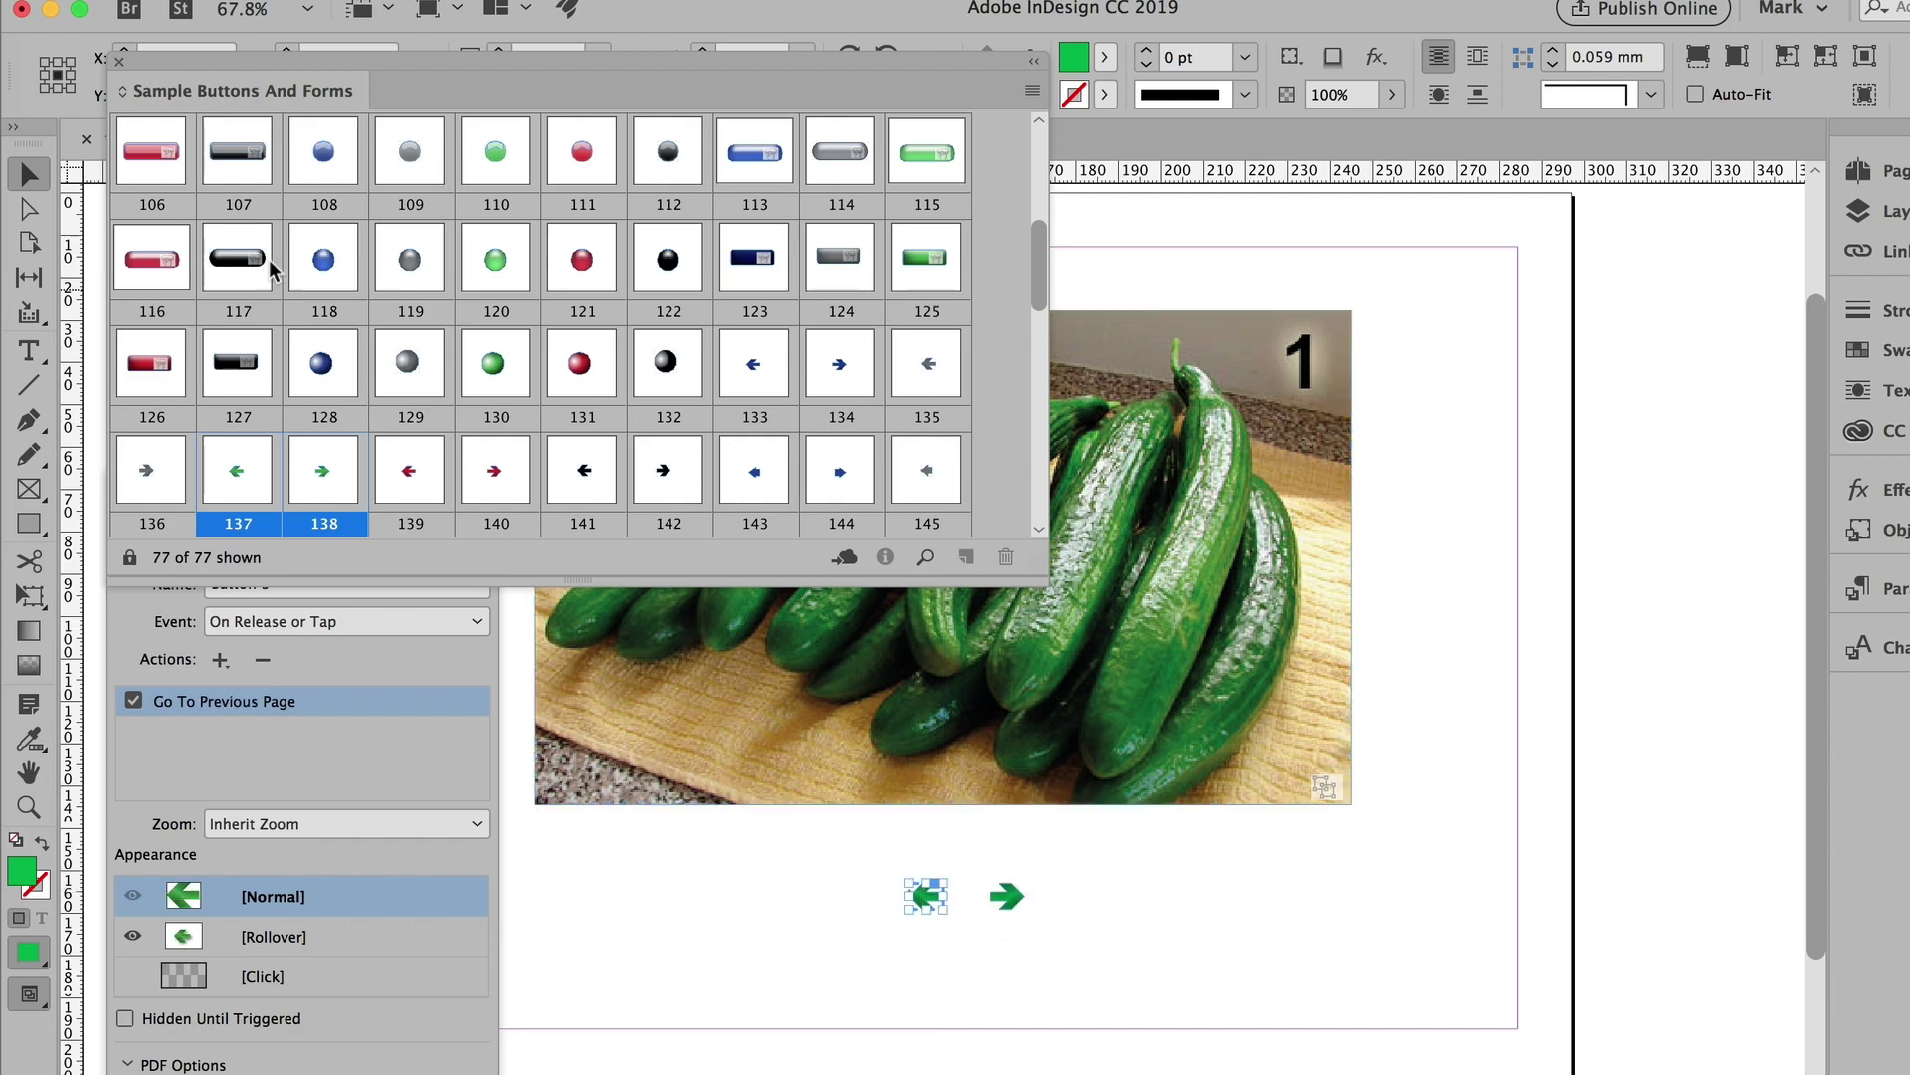
# Close the library, enlarge both green arrows, and centre them under the horizontally centred cucumber photo
pyautogui.click(118, 61)
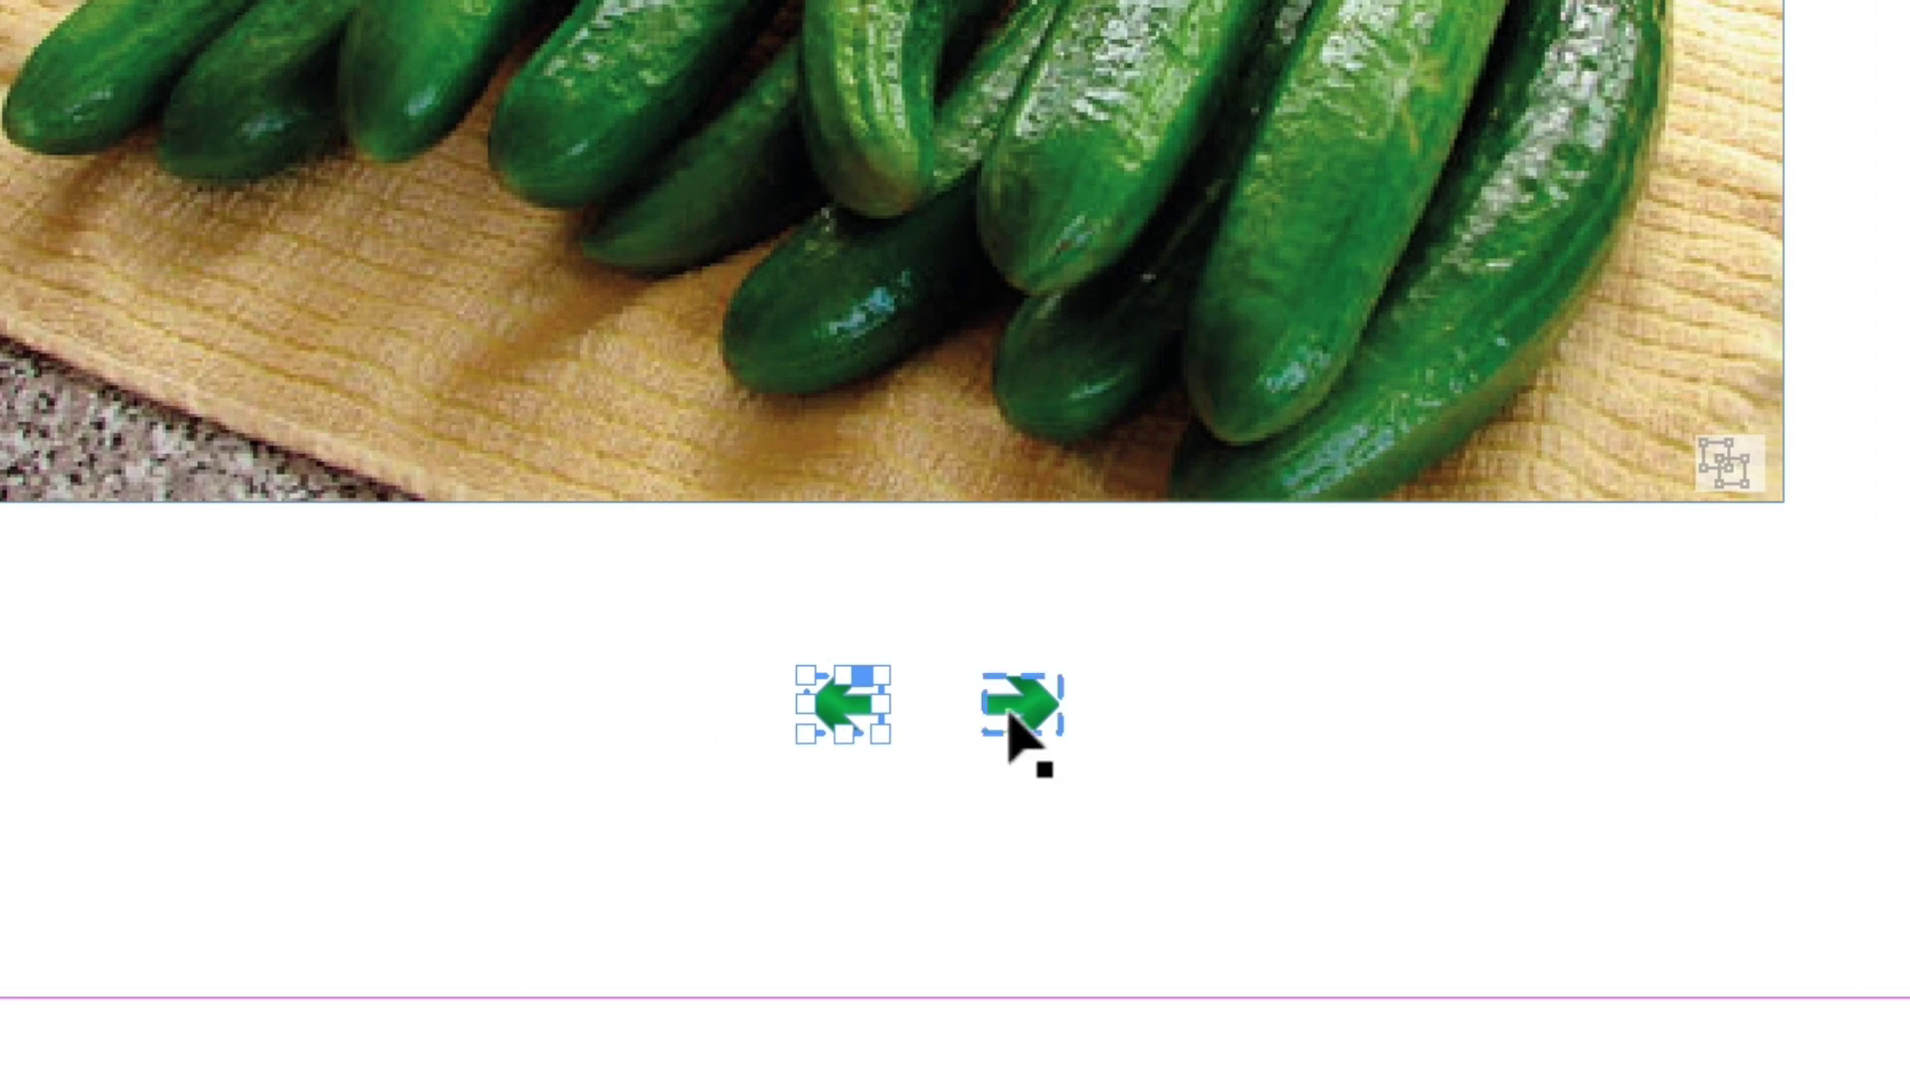
pyautogui.moveTo(1013, 718)
pyautogui.mouseDown()
pyautogui.moveTo(988, 686)
pyautogui.moveTo(989, 725)
pyautogui.moveTo(1057, 780)
pyautogui.moveTo(1007, 724)
pyautogui.mouseUp()
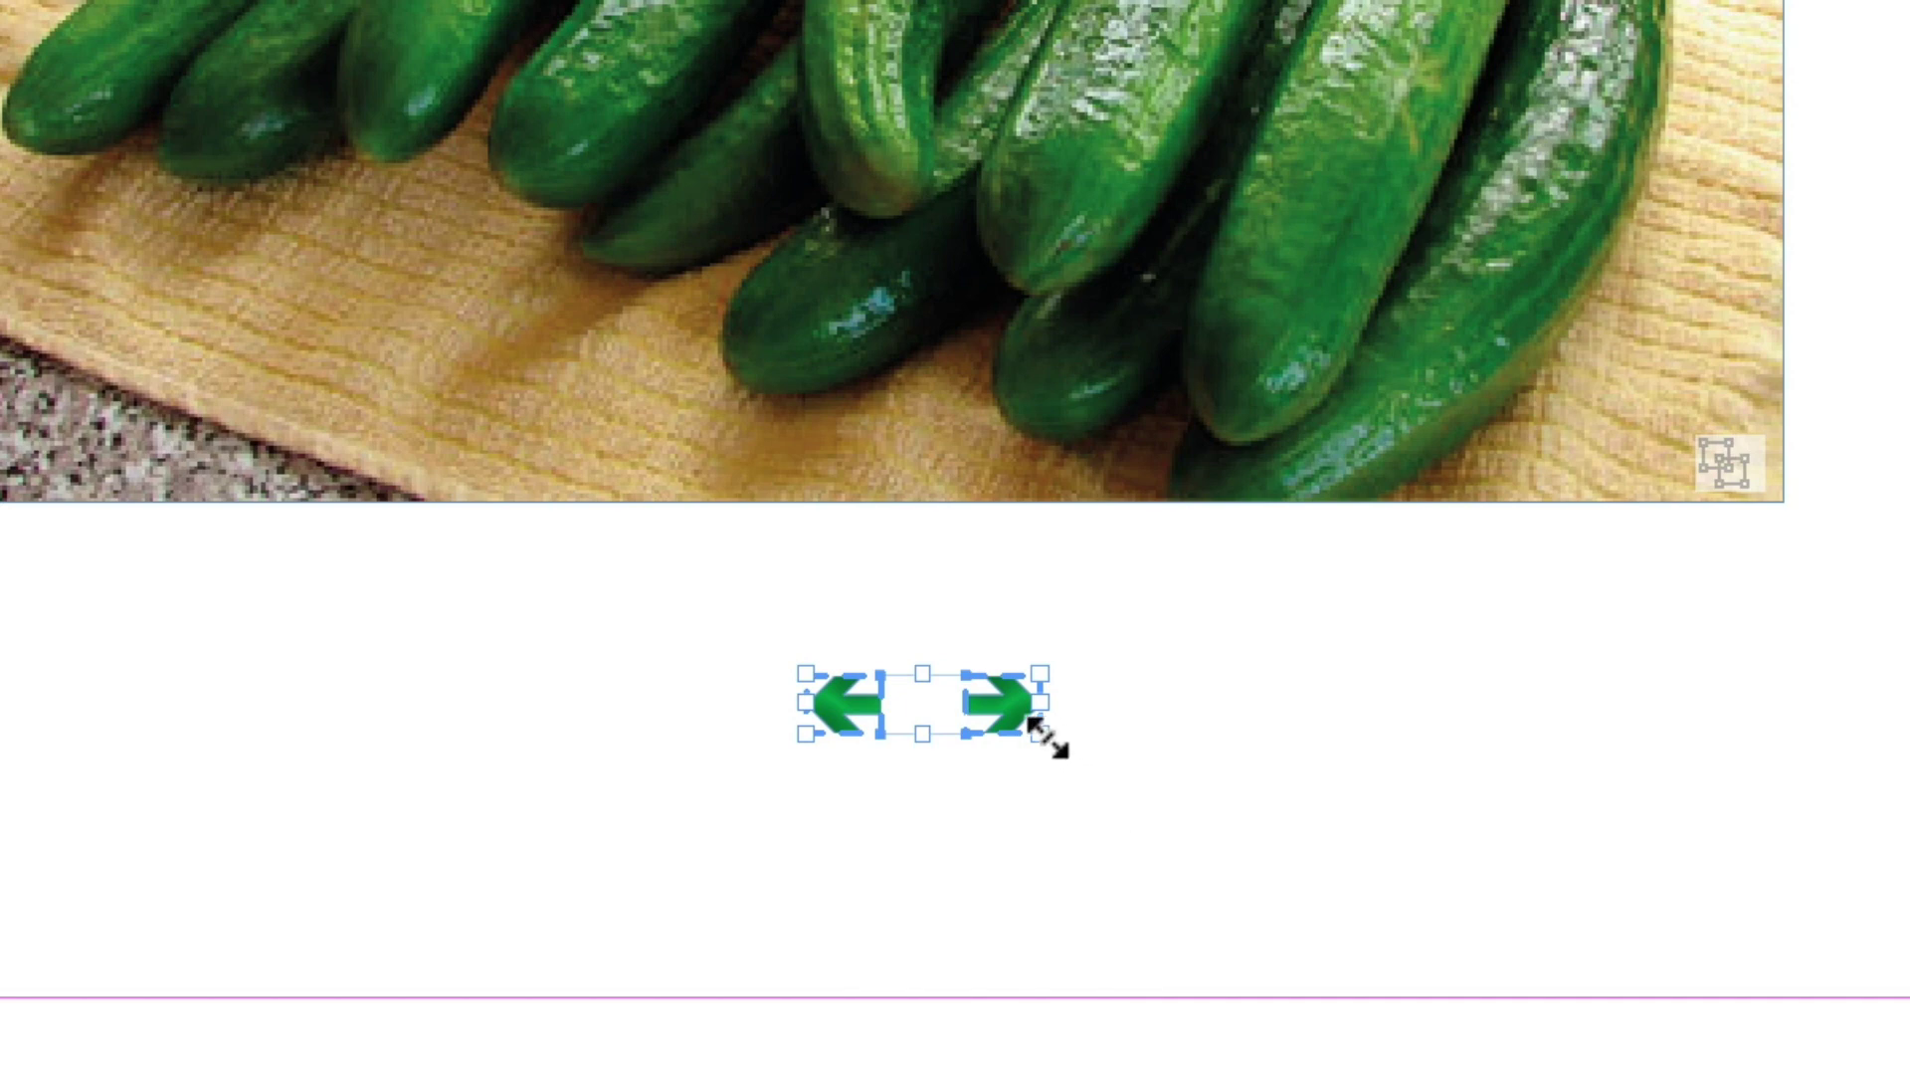
pyautogui.moveTo(1045, 736); pyautogui.dragTo(1185, 896)
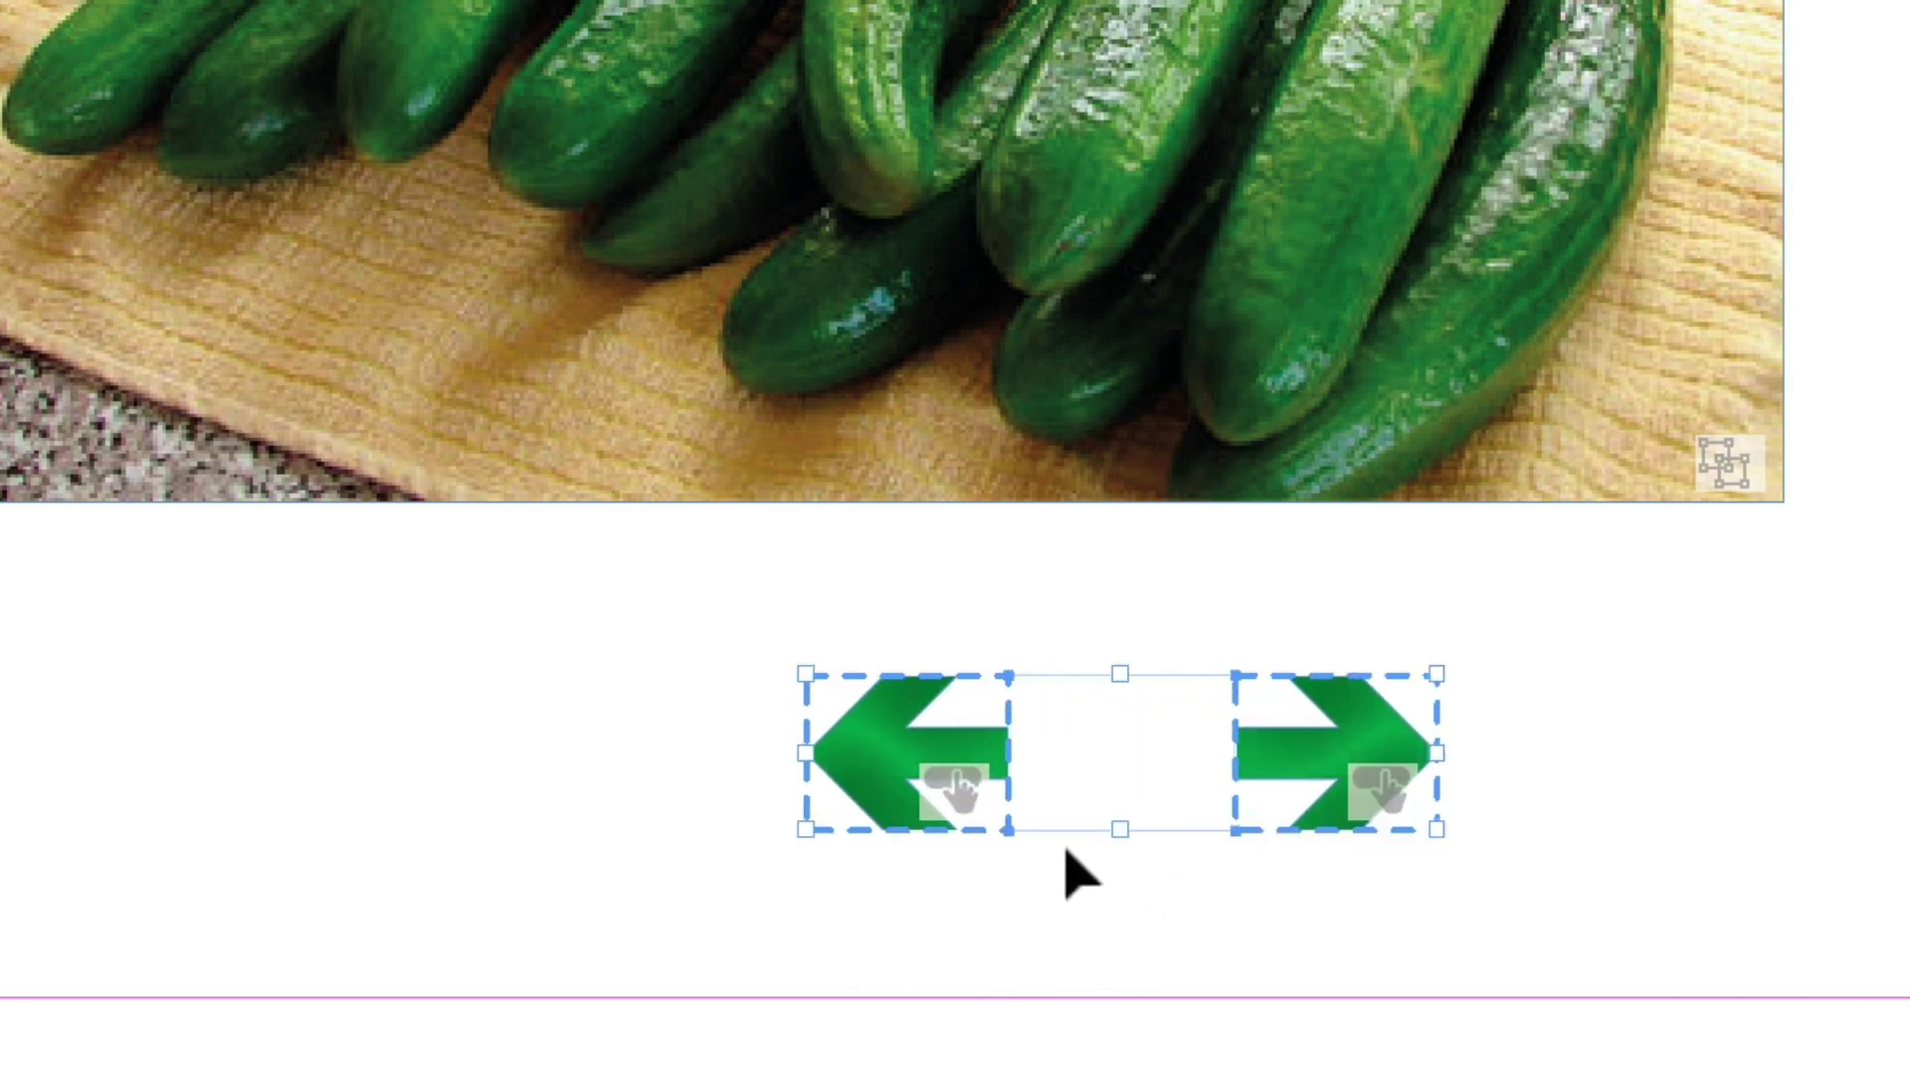
pyautogui.moveTo(827, 756); pyautogui.dragTo(652, 673)
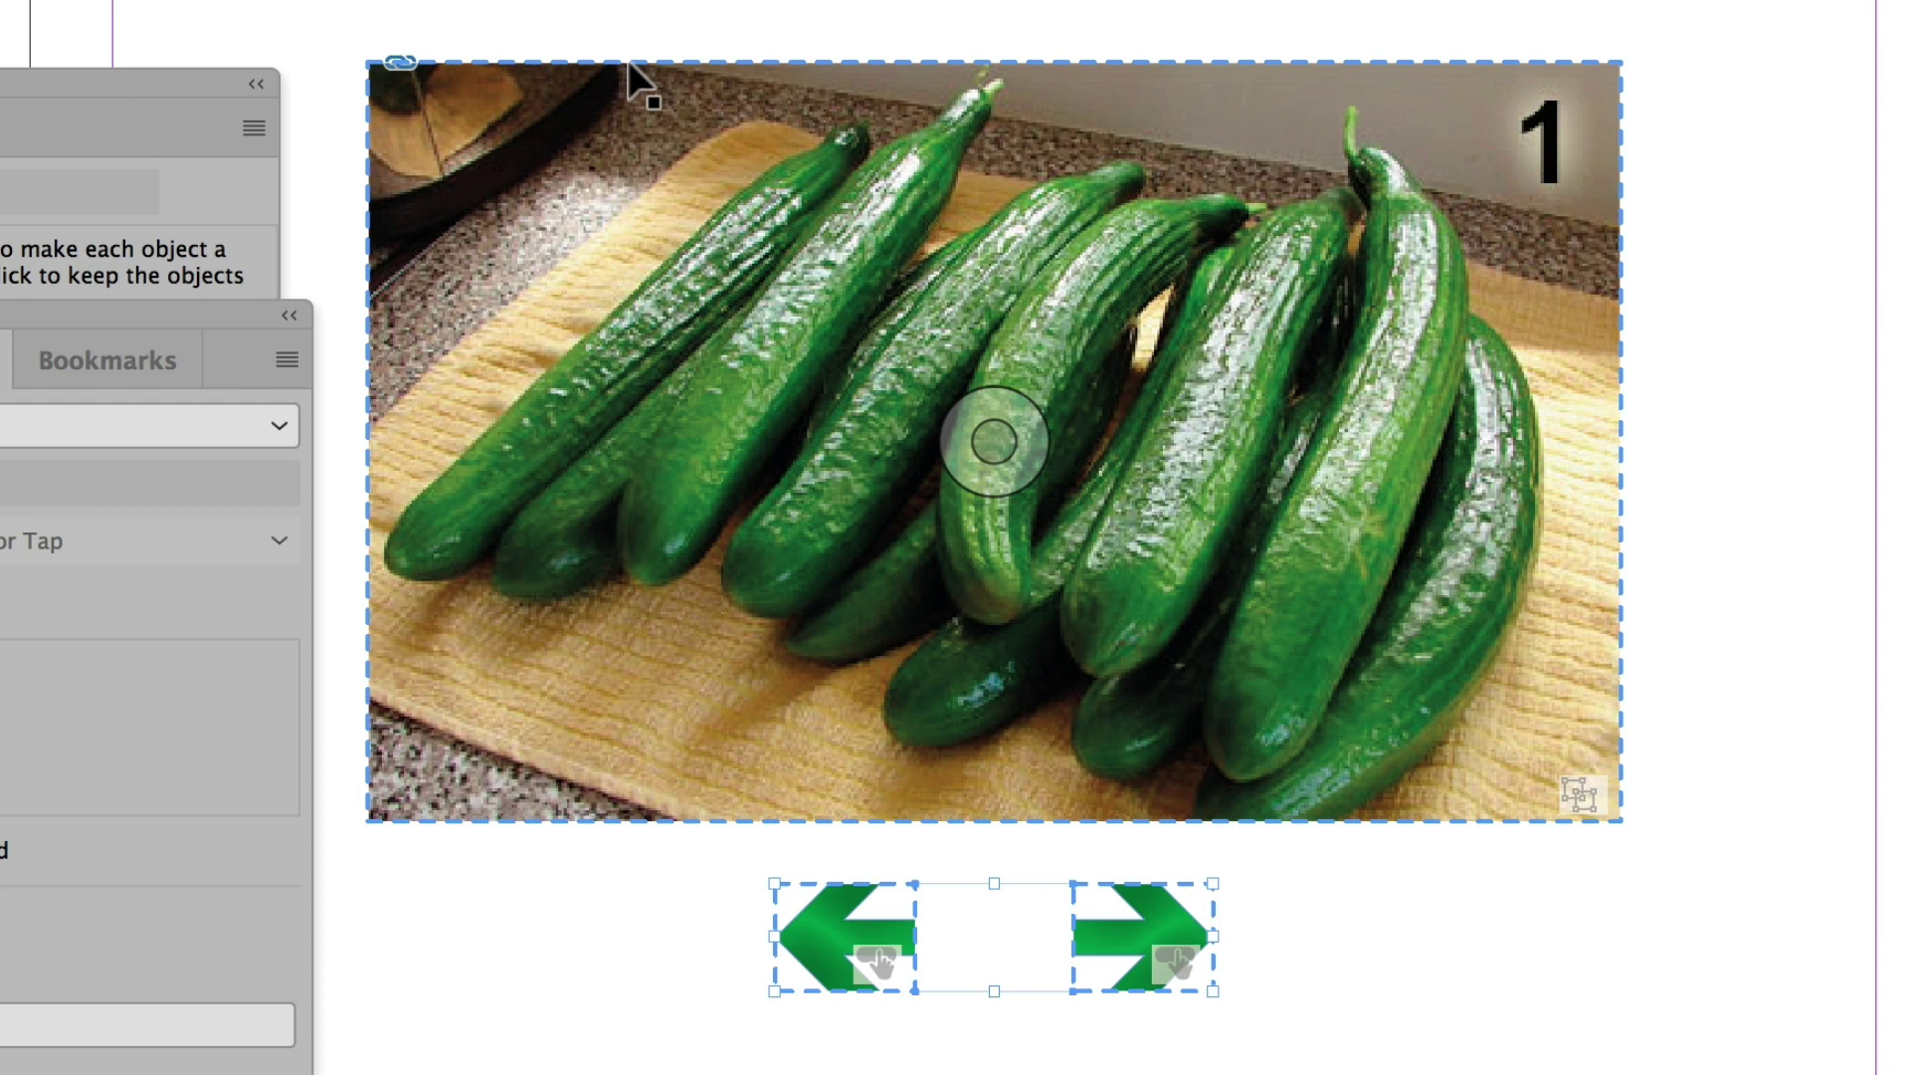
pyautogui.moveTo(580, 3); pyautogui.dragTo(782, 319)
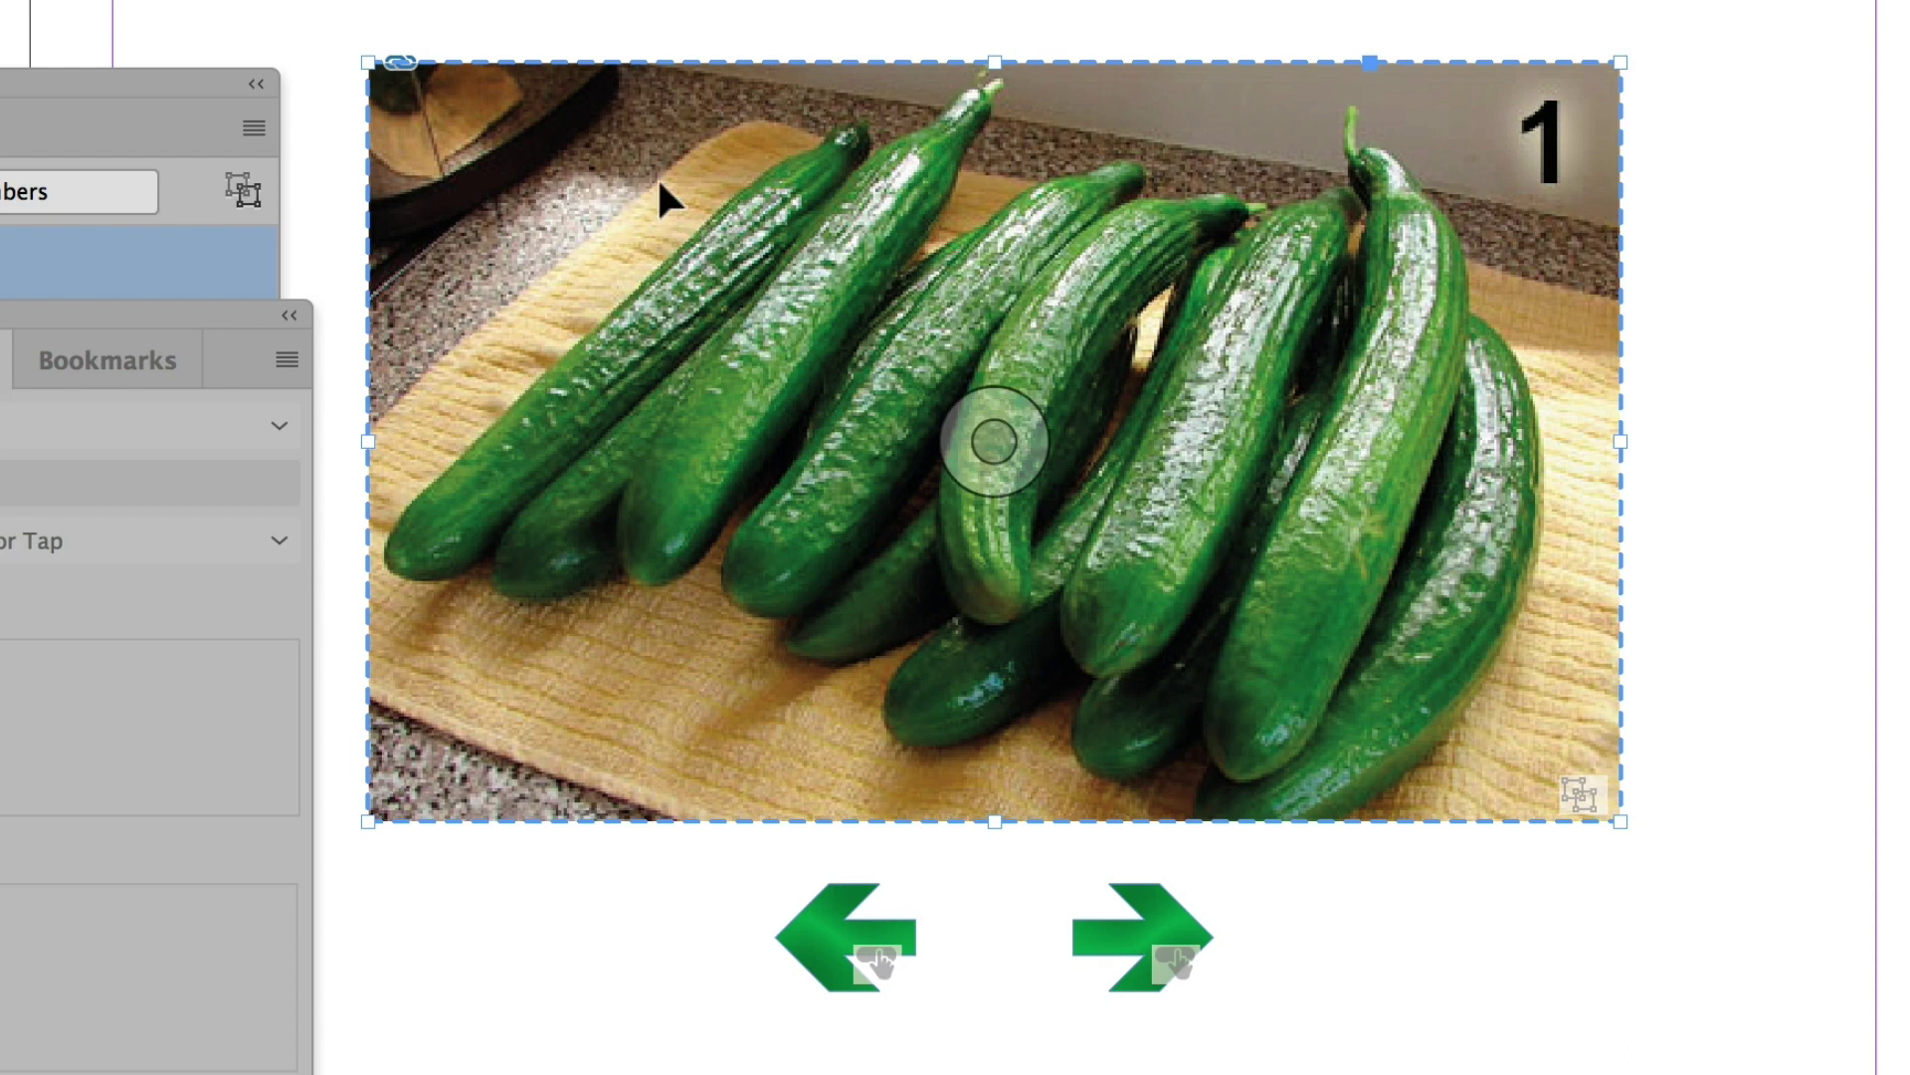
pyautogui.moveTo(660, 184)
pyautogui.mouseDown()
pyautogui.moveTo(712, 189)
pyautogui.moveTo(665, 182)
pyautogui.mouseUp()
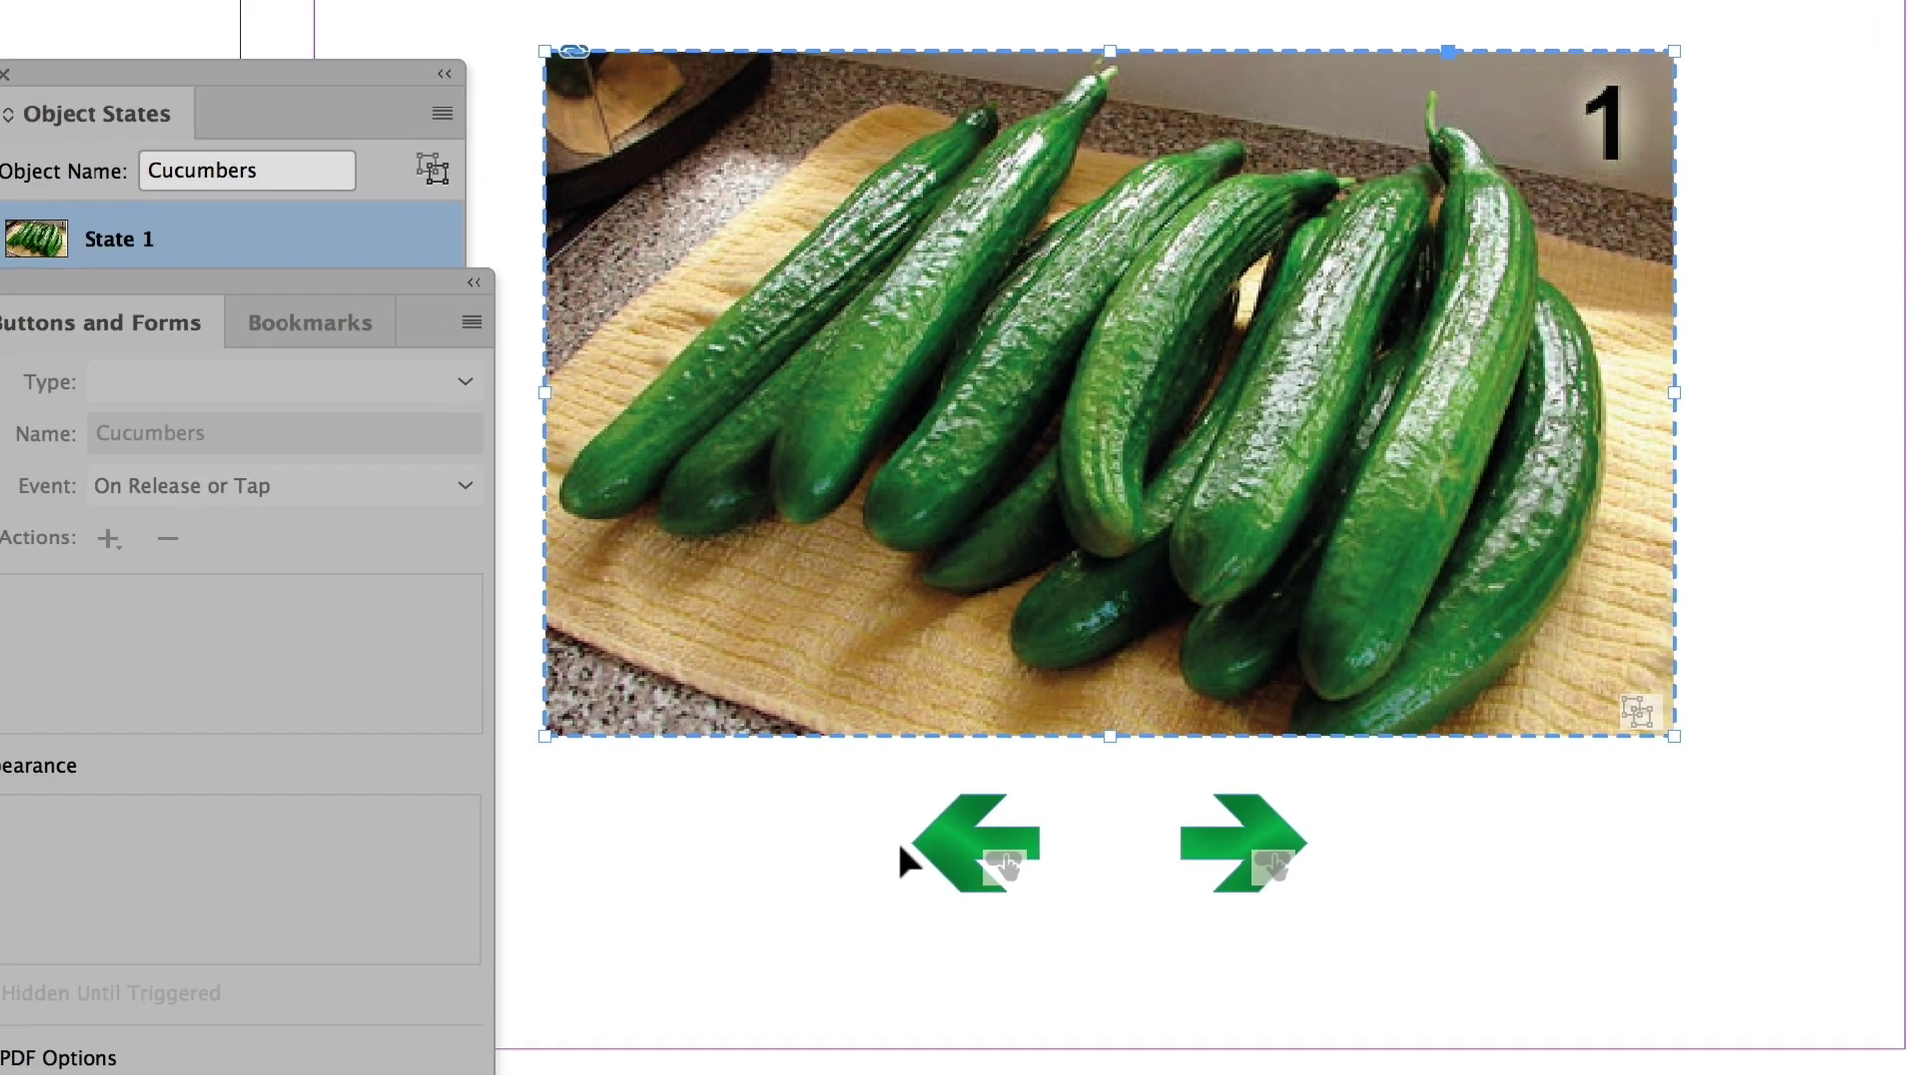
# Replace the left arrow's Go To Previous Page action with On Click Go To Previous State for Cucumbers
pyautogui.click(818, 932)
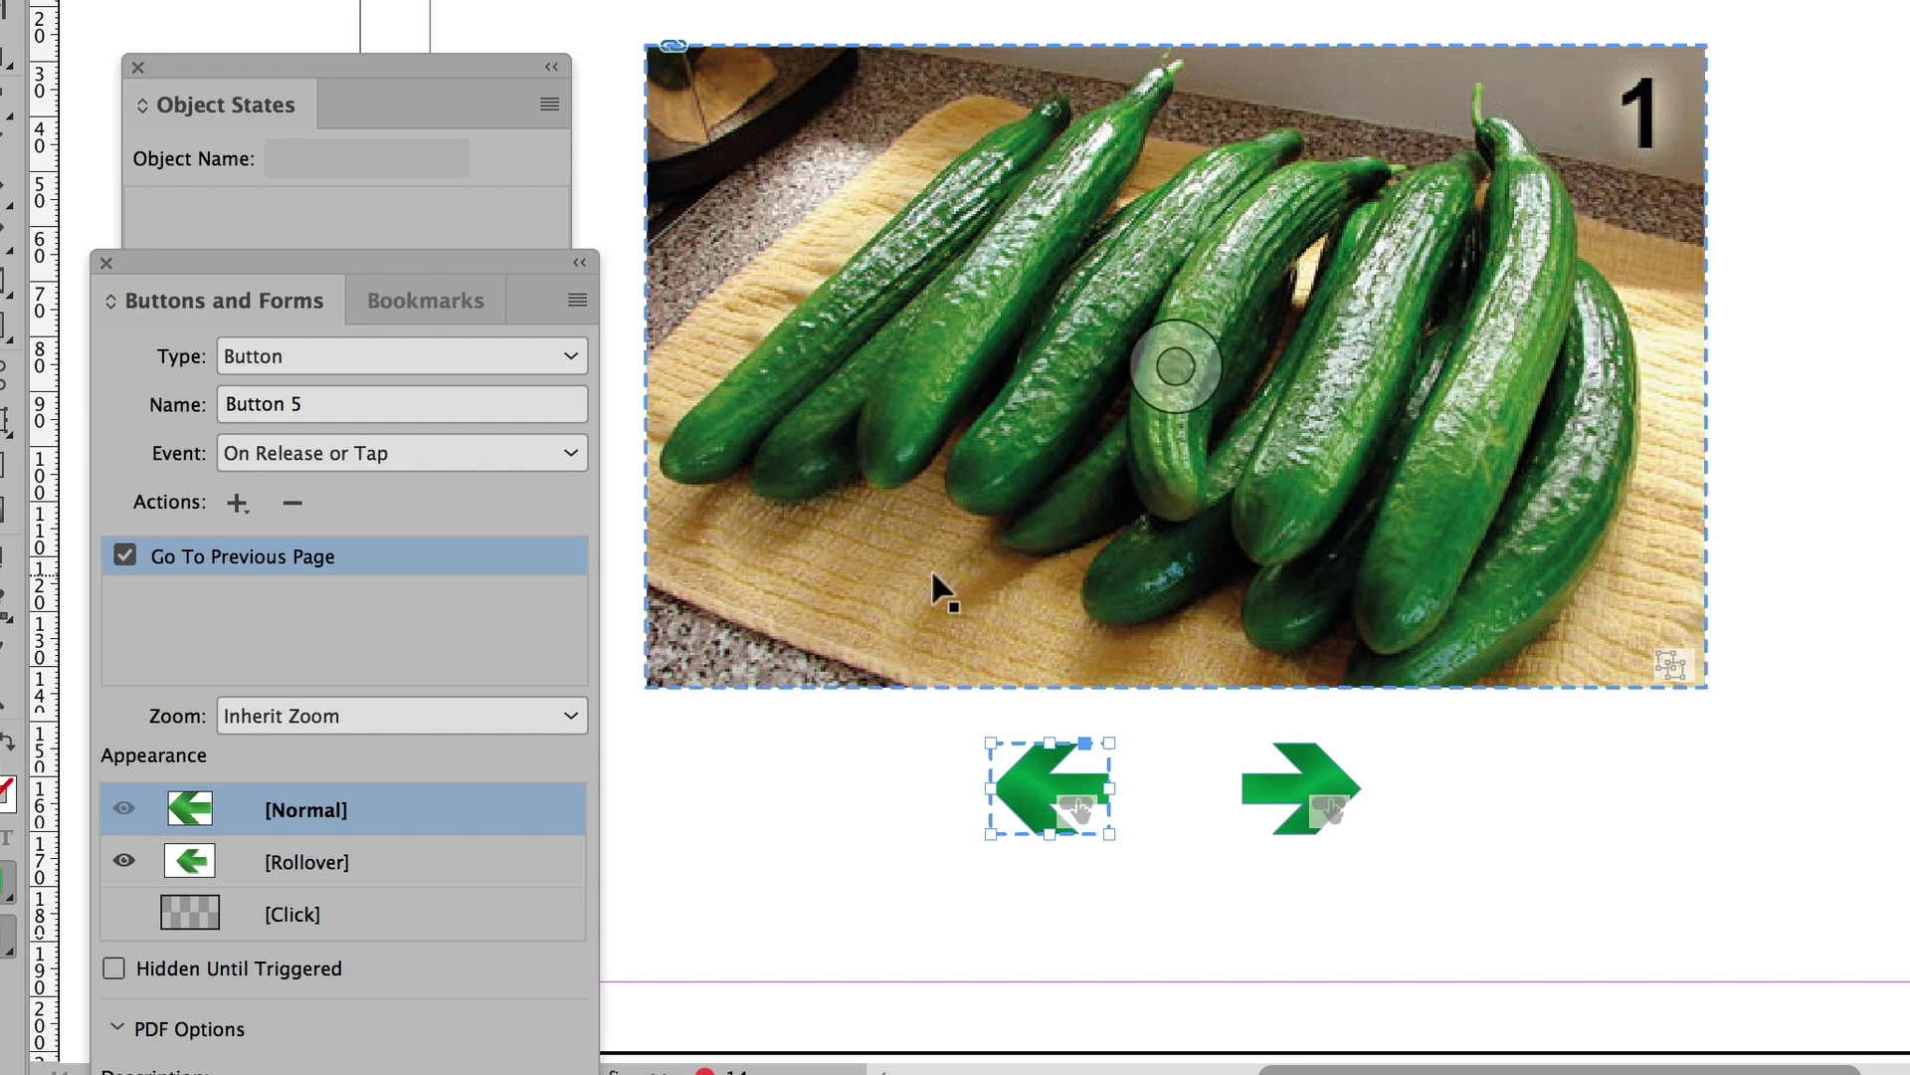
pyautogui.click(361, 456)
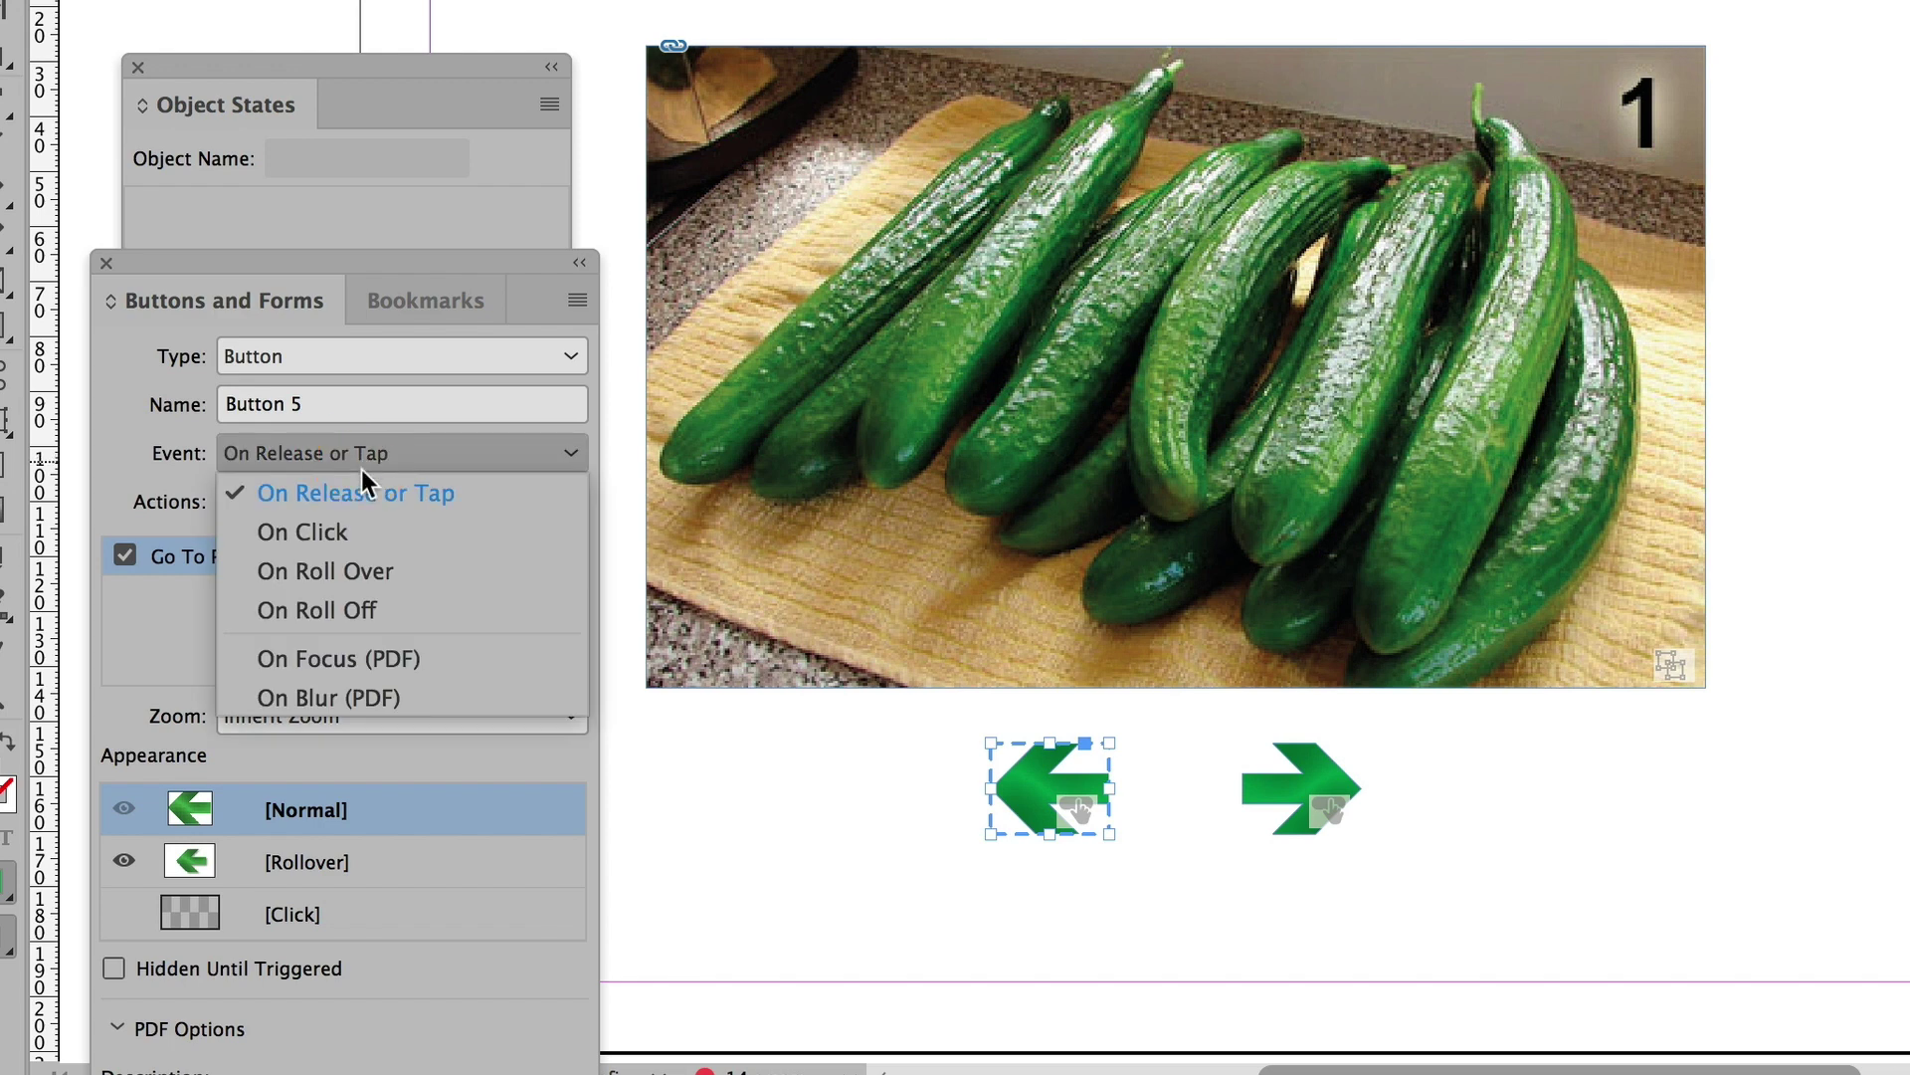
pyautogui.click(344, 537)
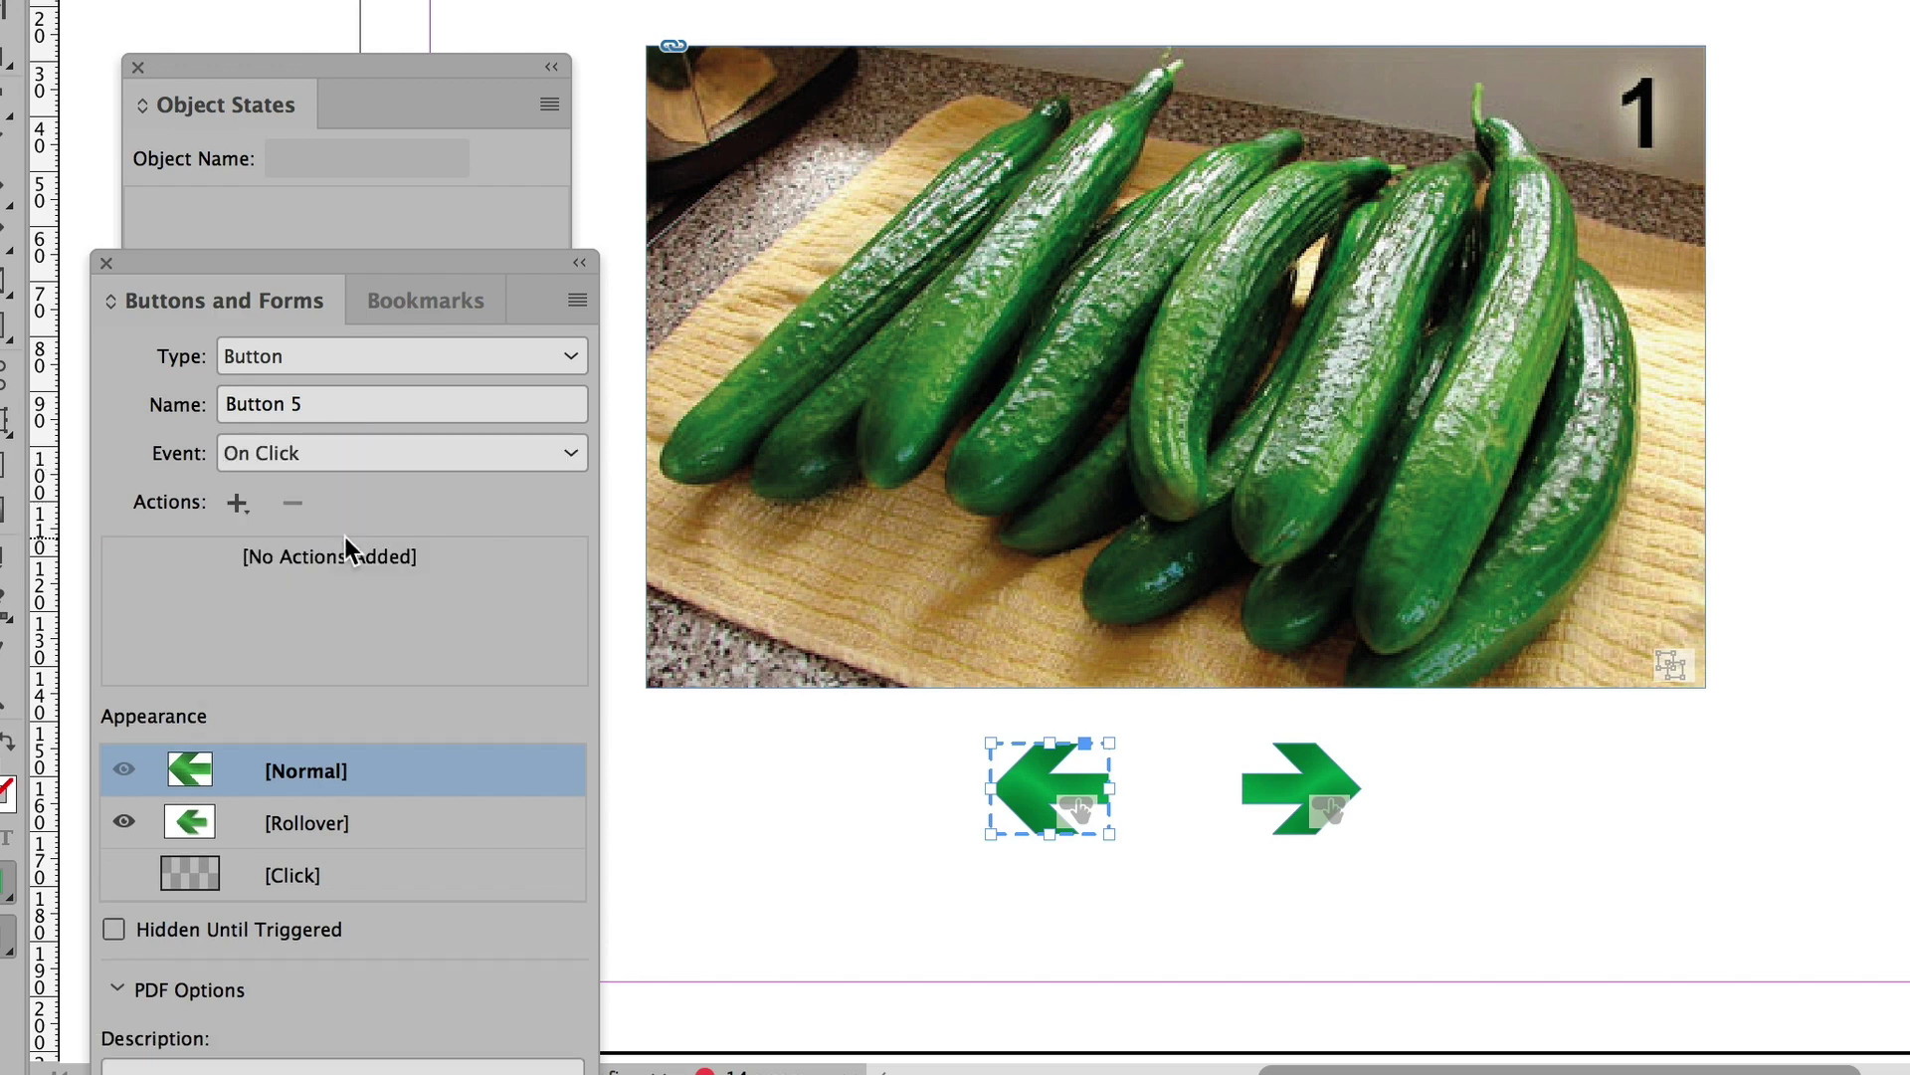
pyautogui.click(348, 444)
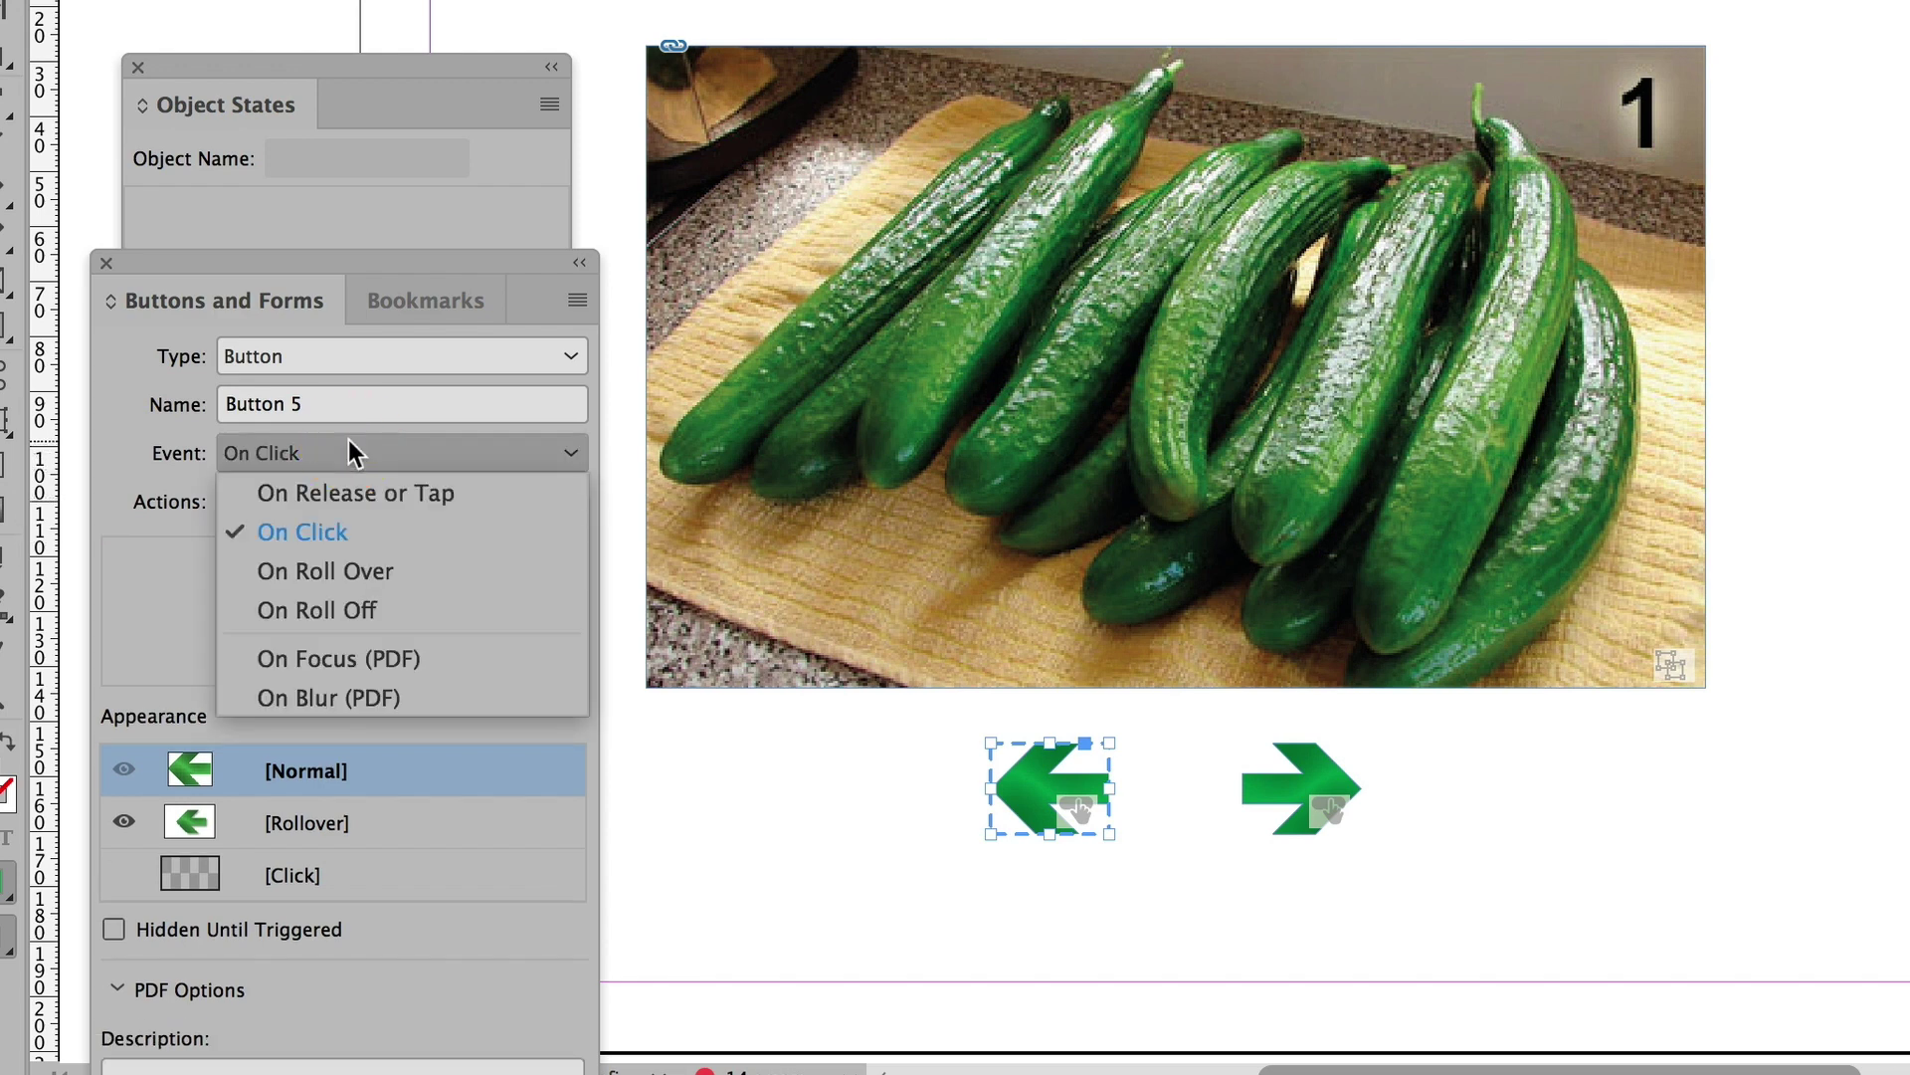
pyautogui.click(350, 494)
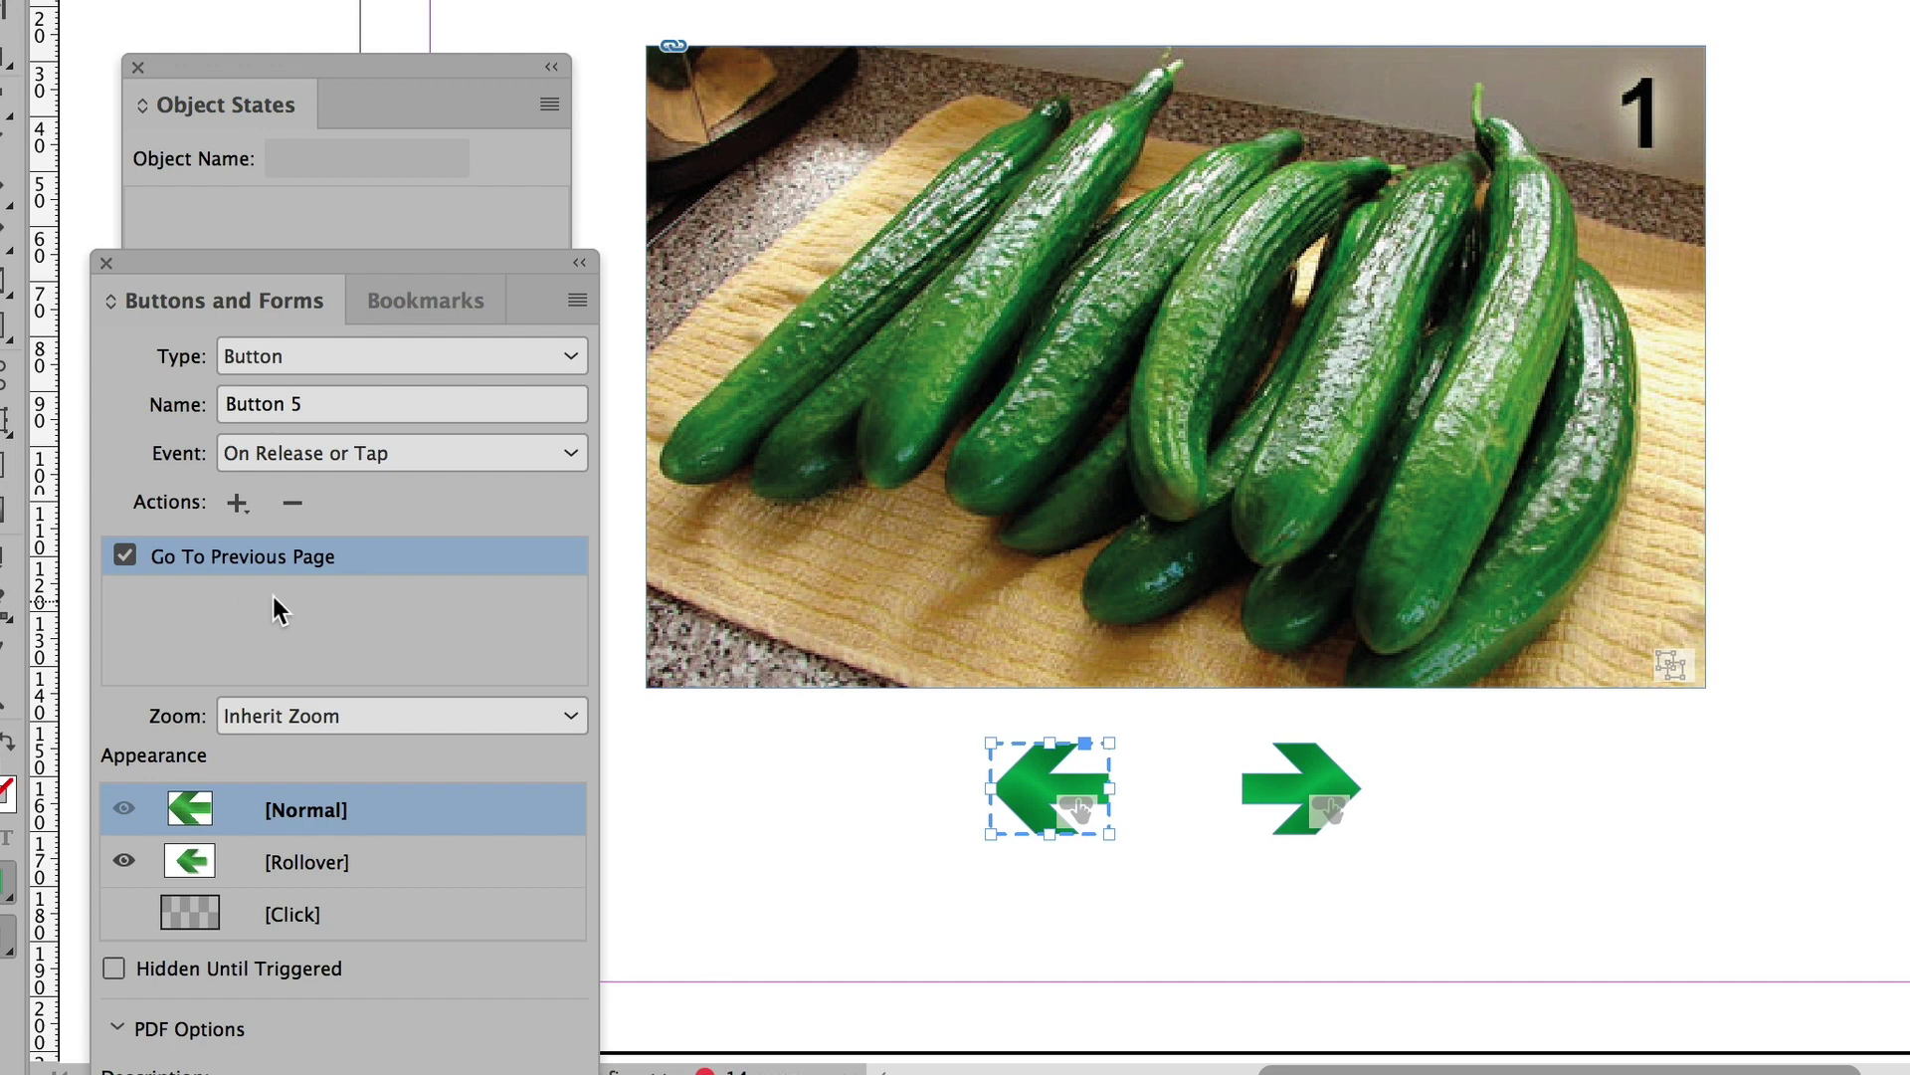
pyautogui.click(291, 503)
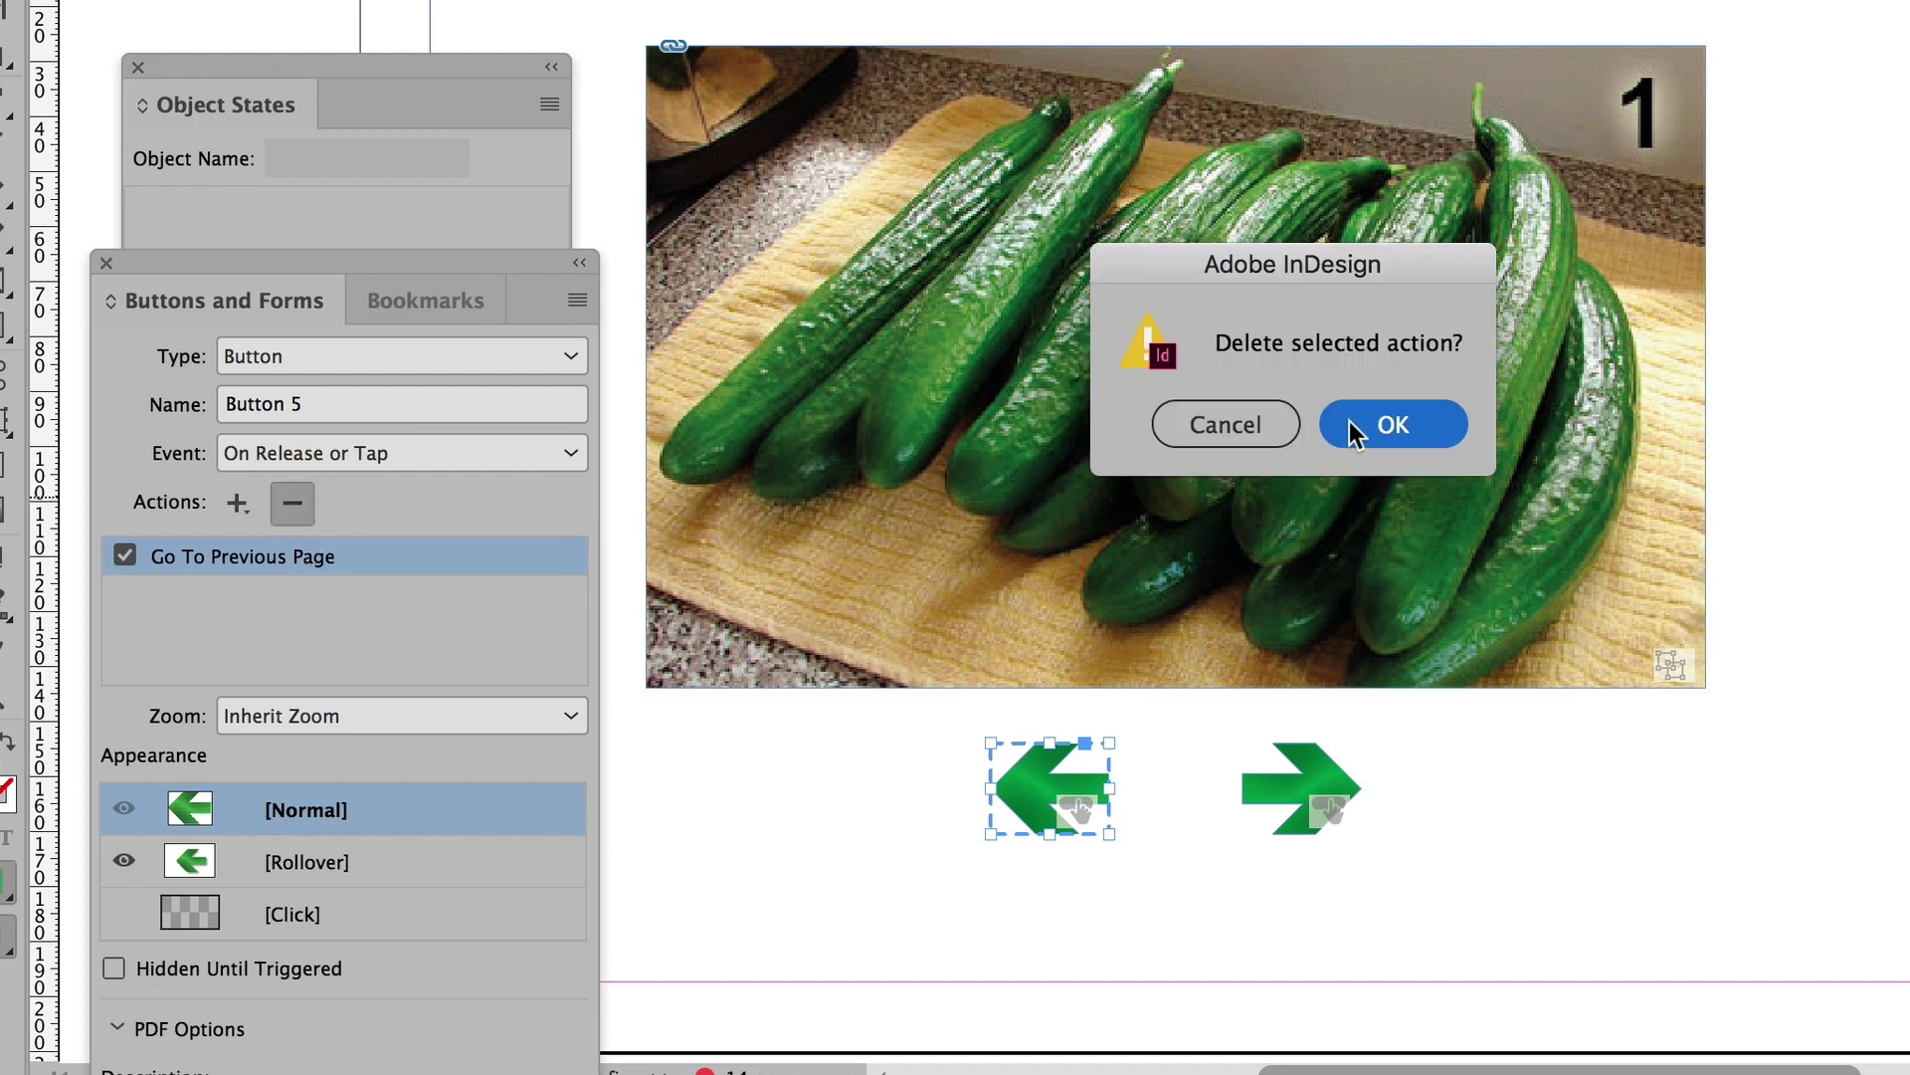
pyautogui.click(1349, 421)
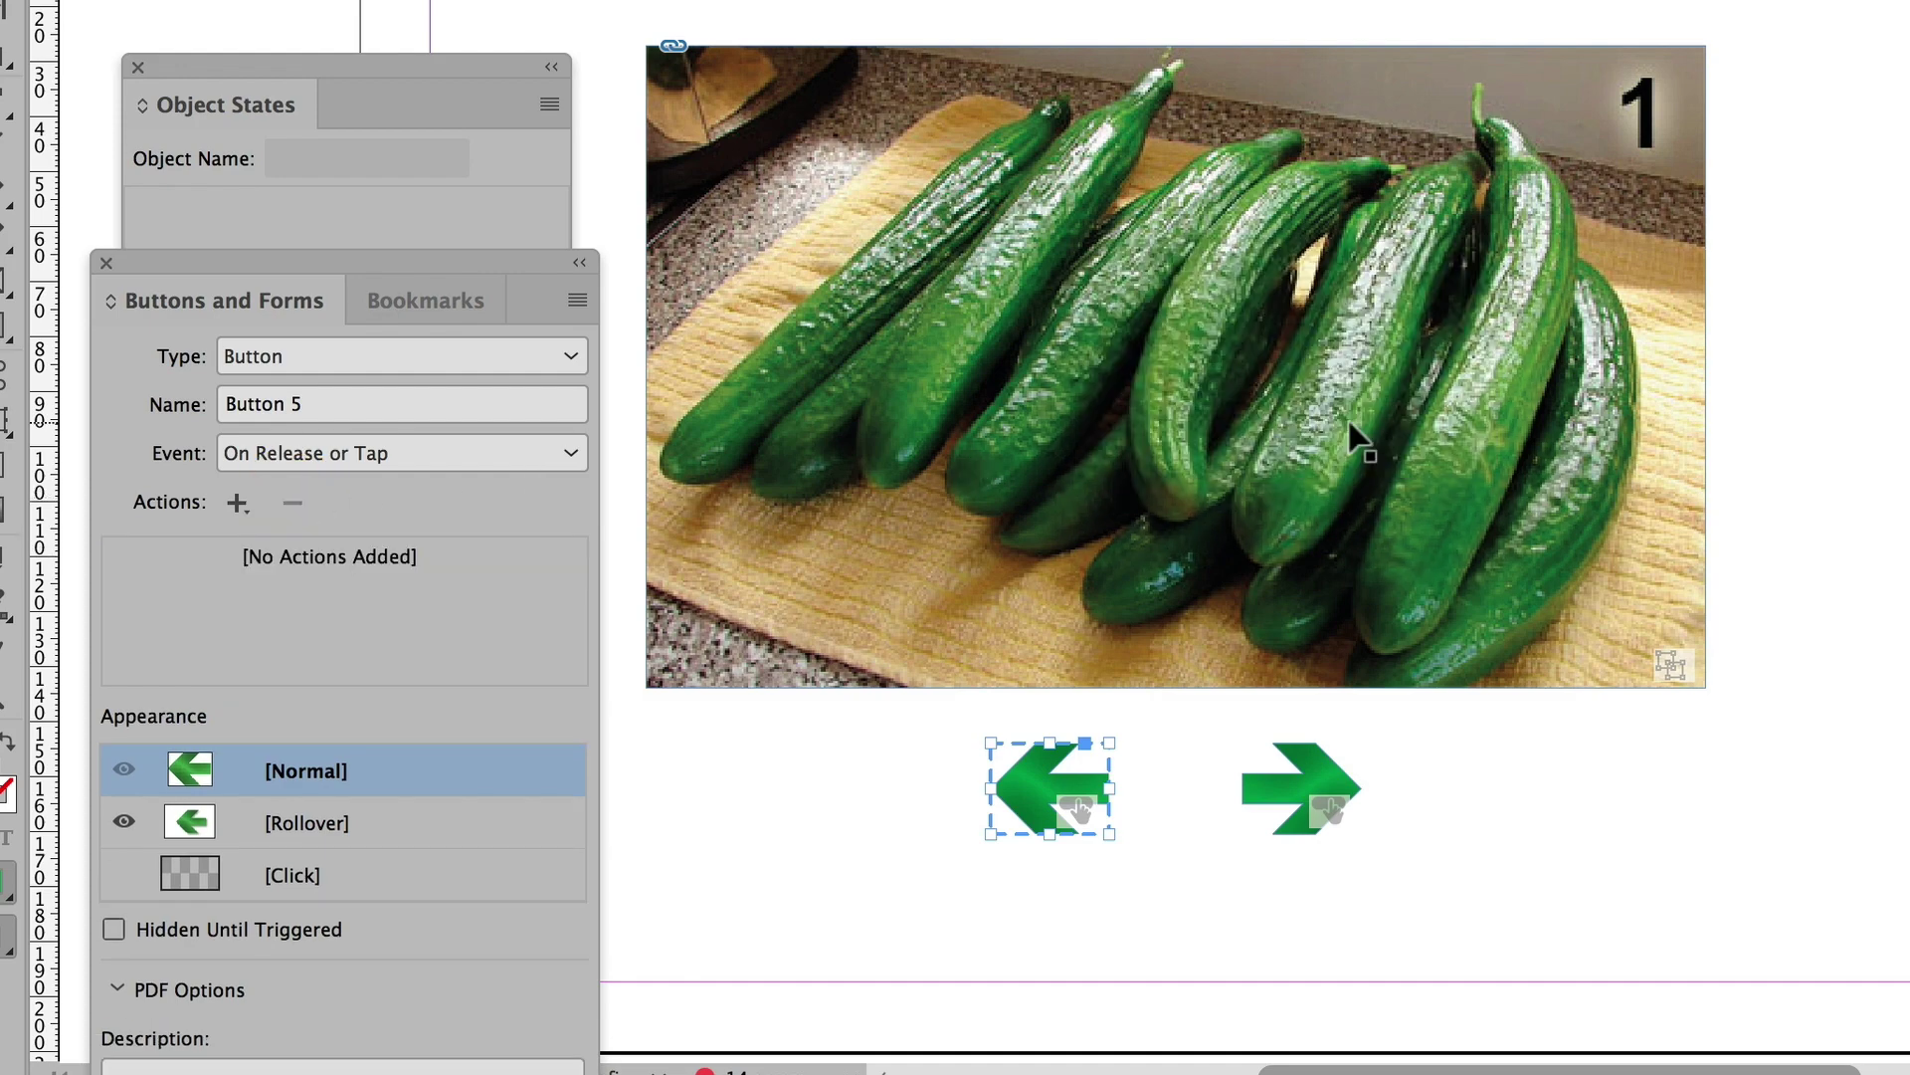
pyautogui.click(476, 455)
pyautogui.click(450, 538)
pyautogui.click(235, 508)
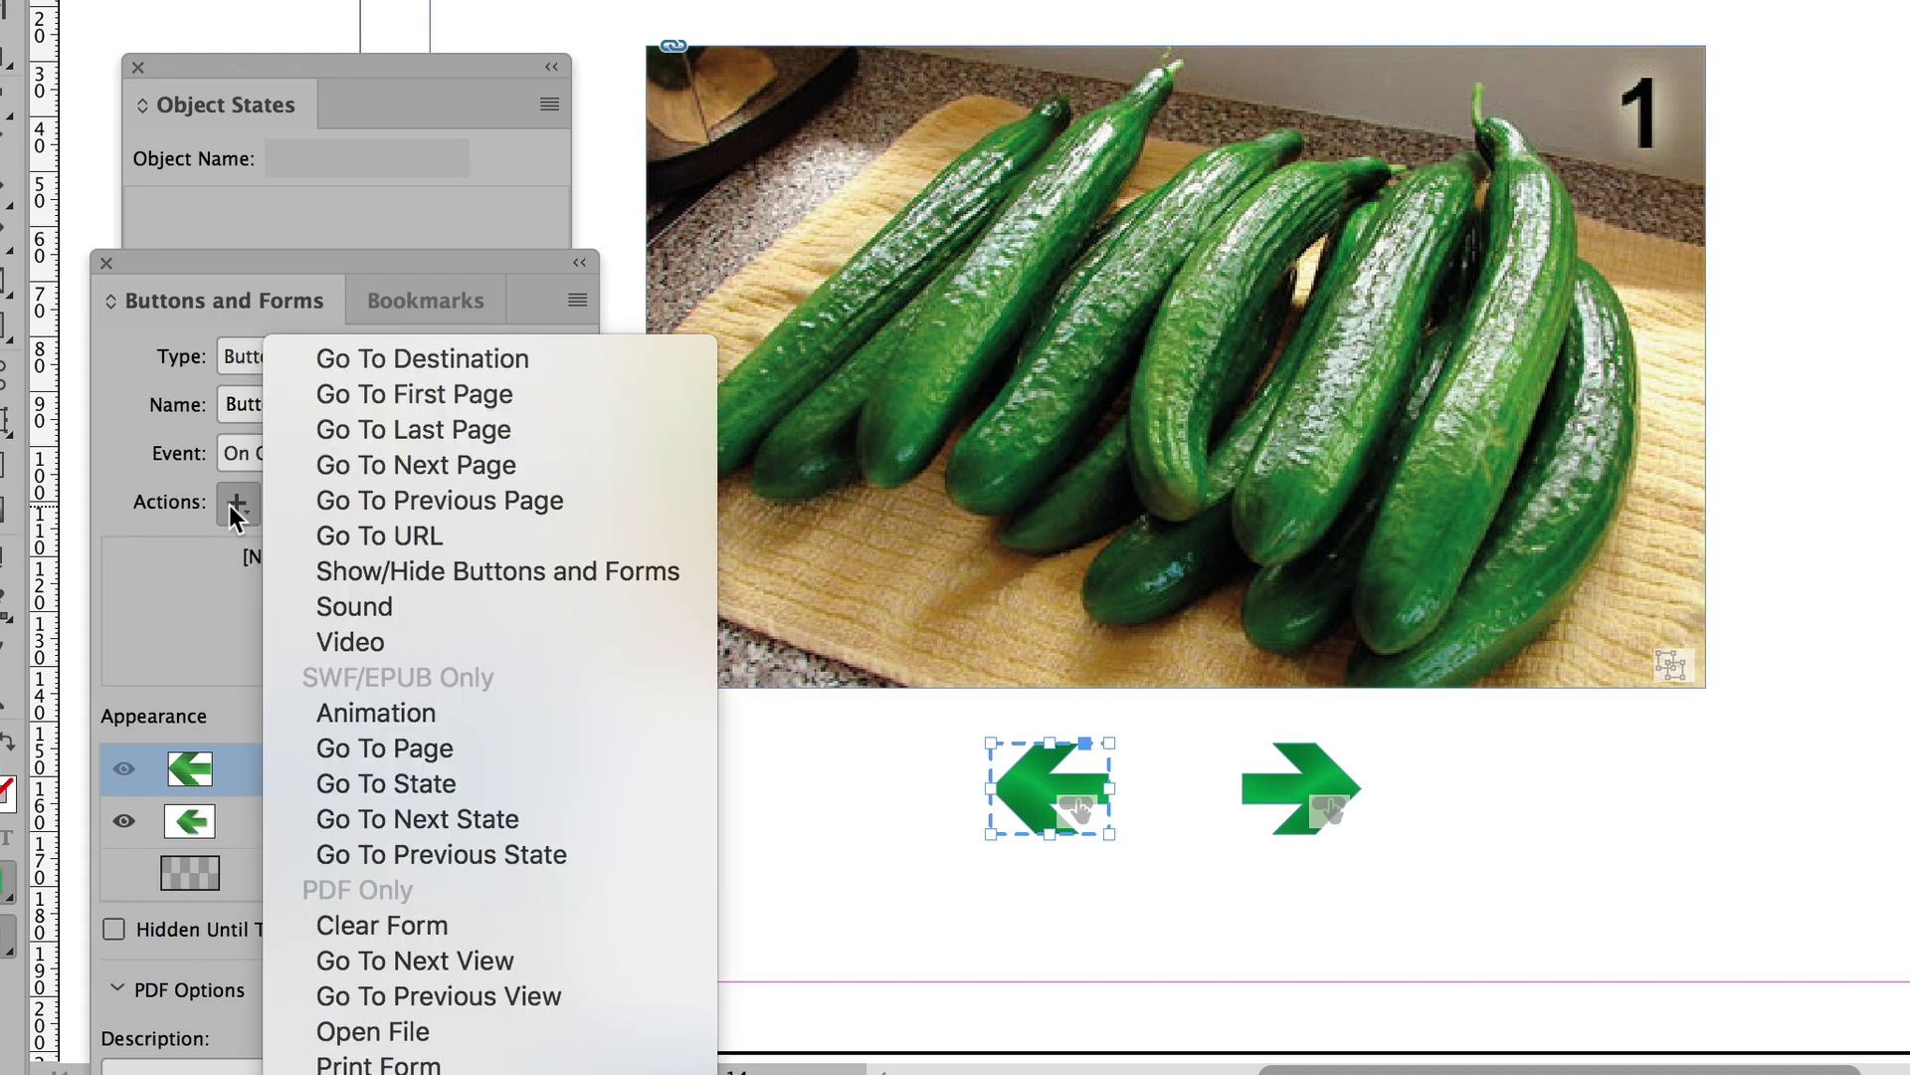
pyautogui.click(426, 851)
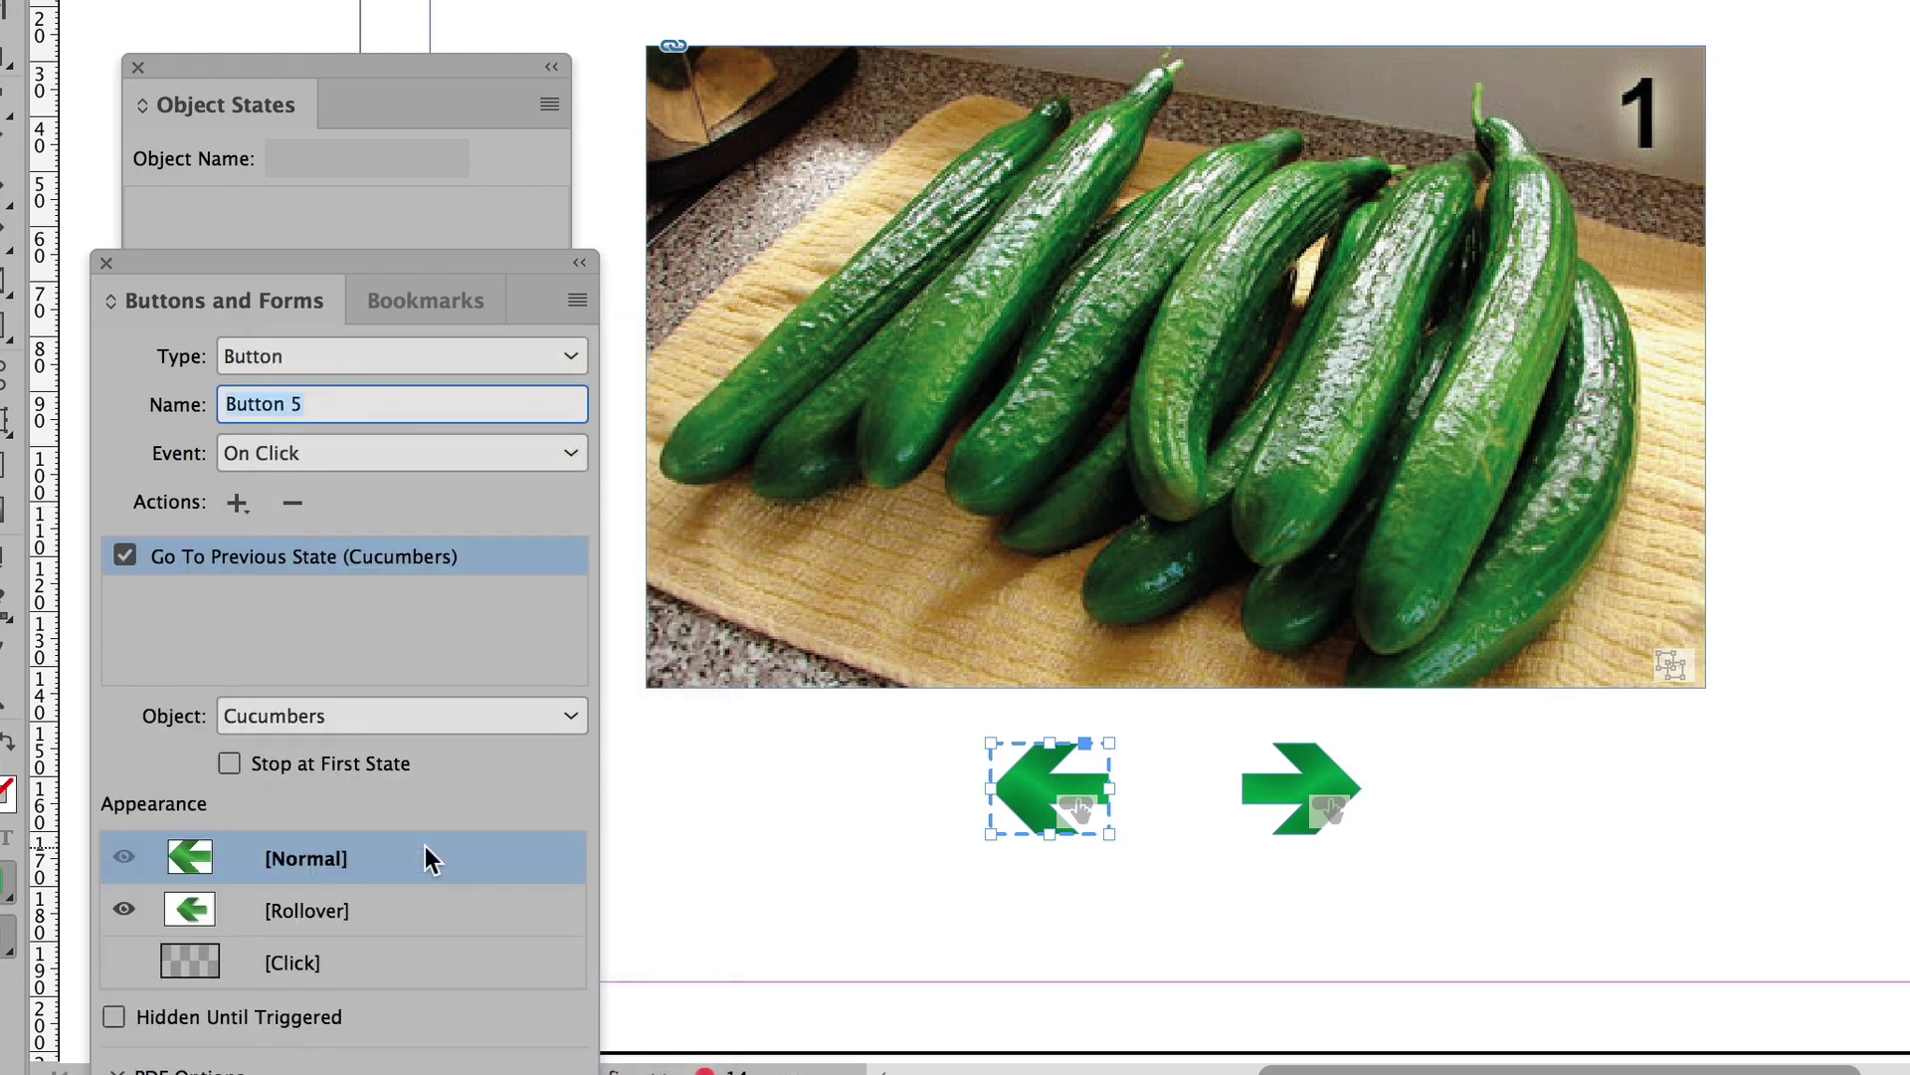
# Swap the right arrow's Go To Next Page for On Click Go To Next State on Cucumbers
pyautogui.click(1278, 791)
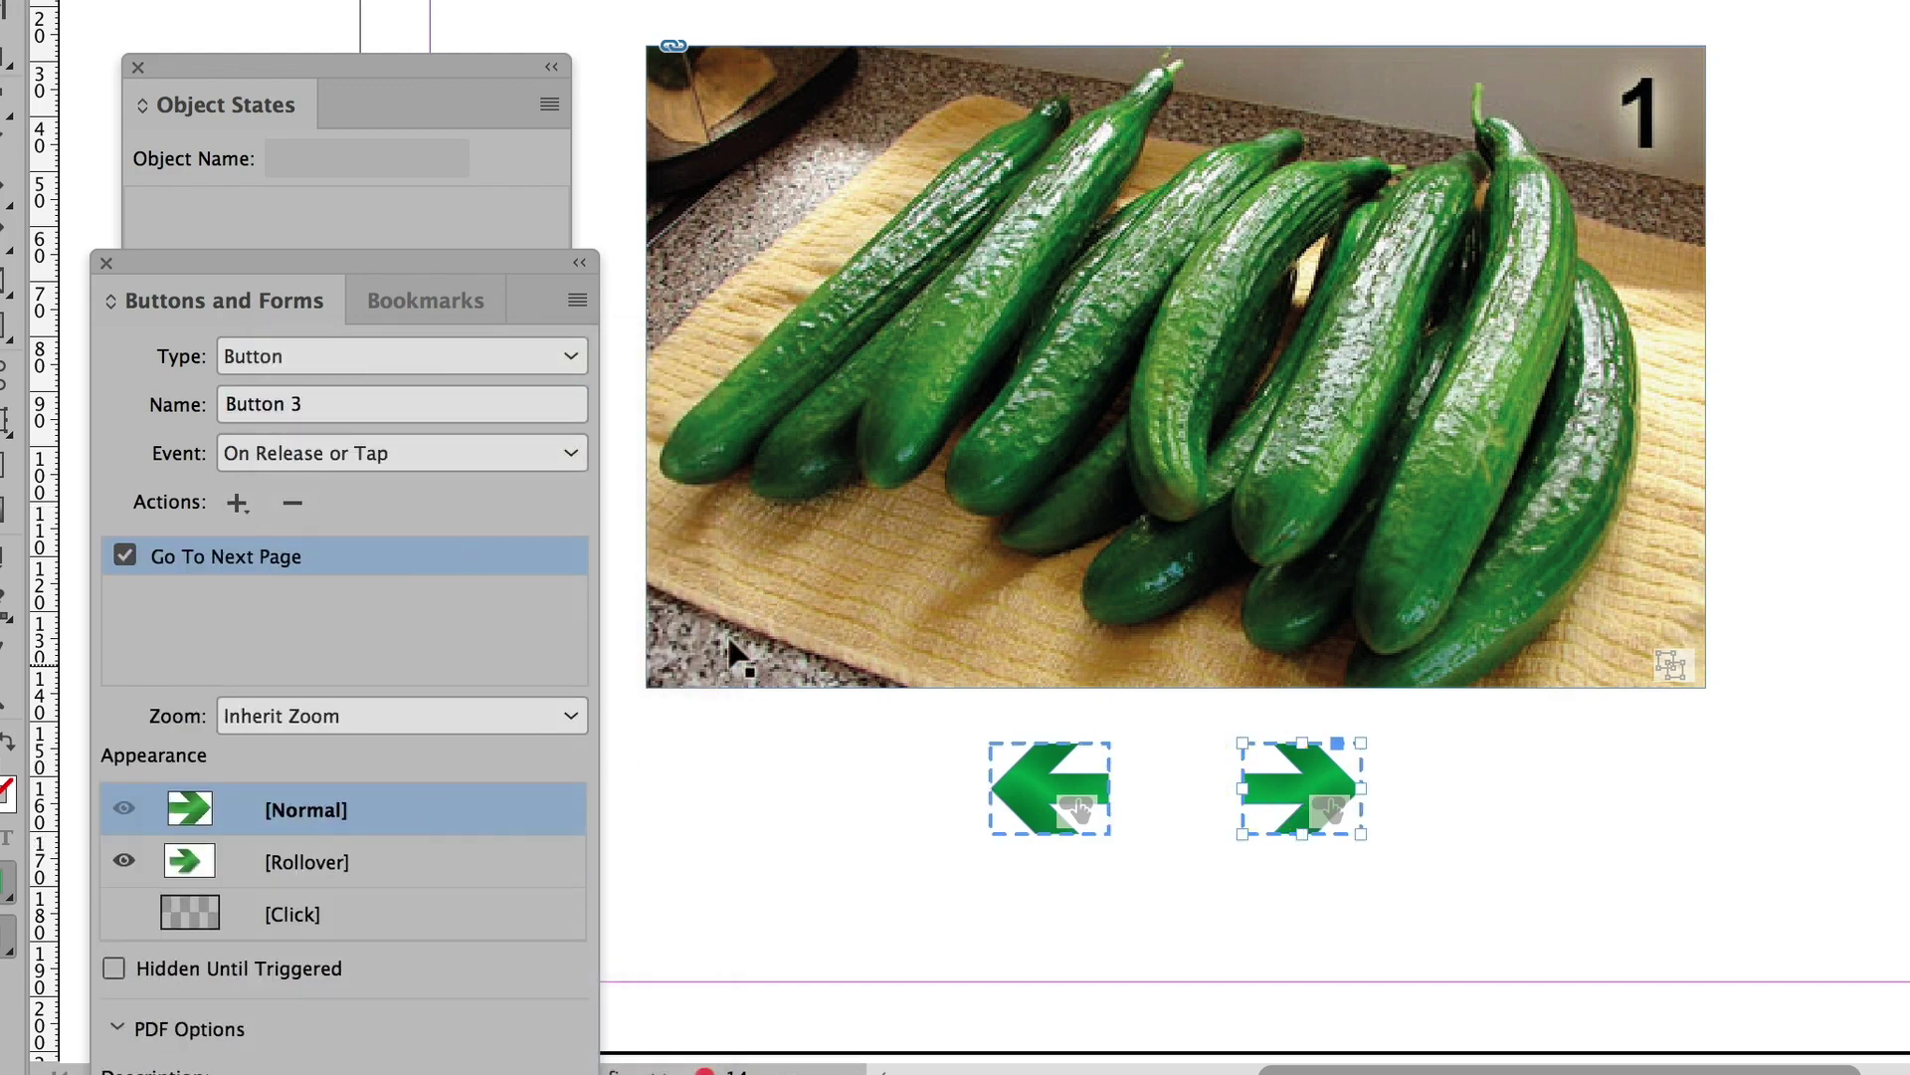
pyautogui.click(291, 506)
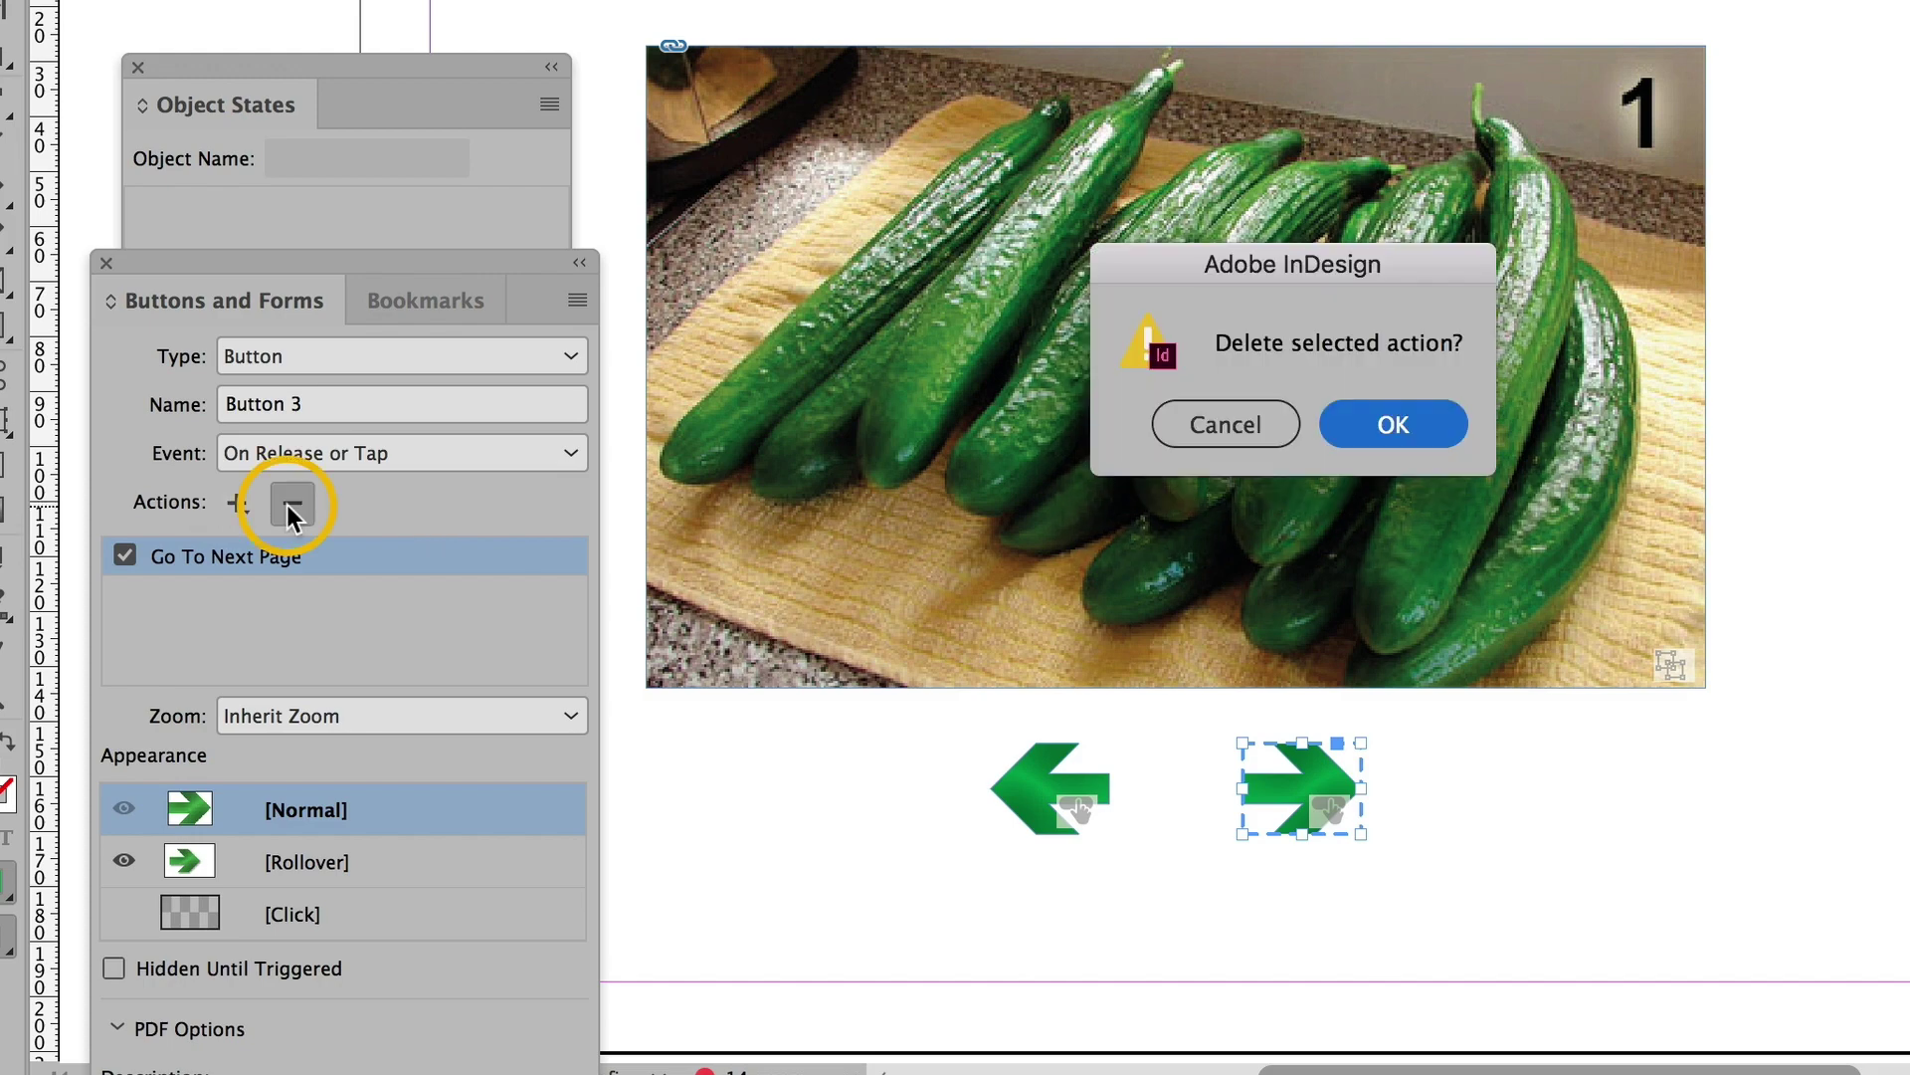
pyautogui.click(1383, 423)
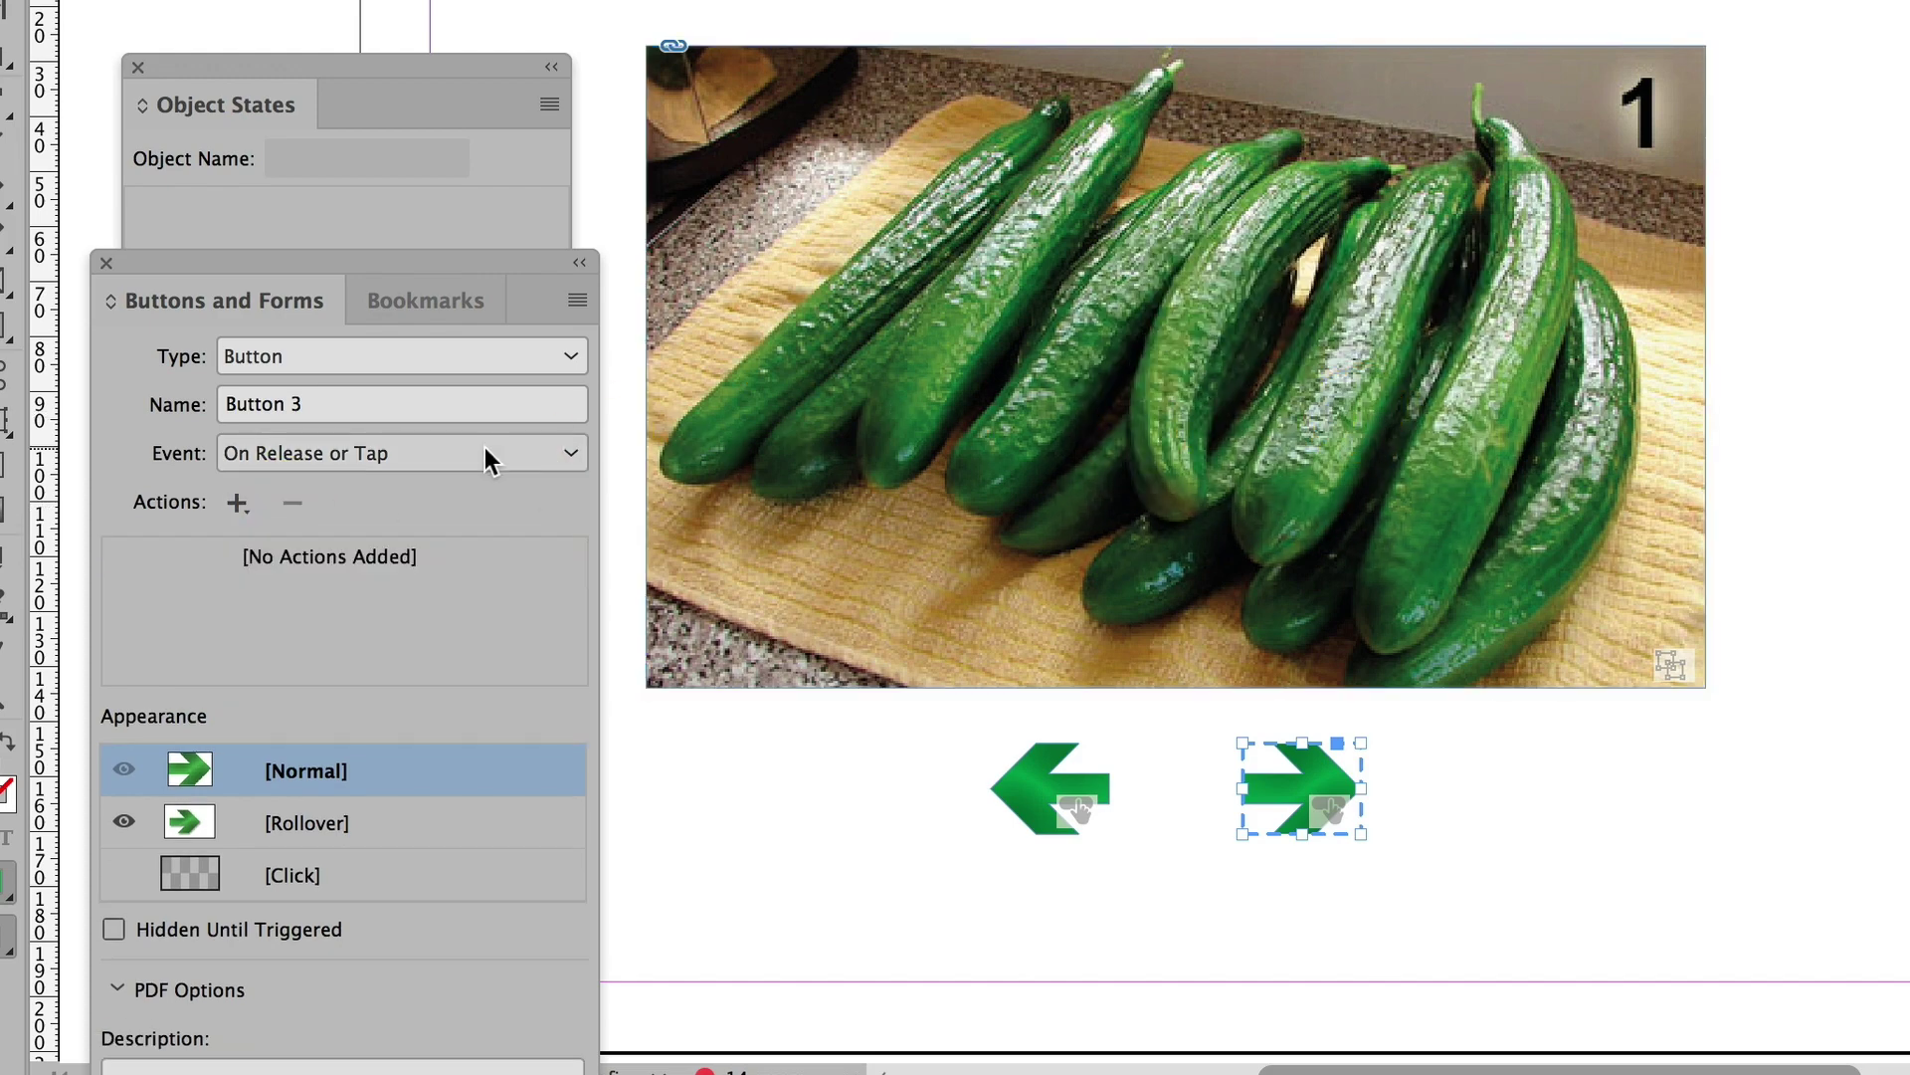
pyautogui.click(485, 449)
pyautogui.click(446, 534)
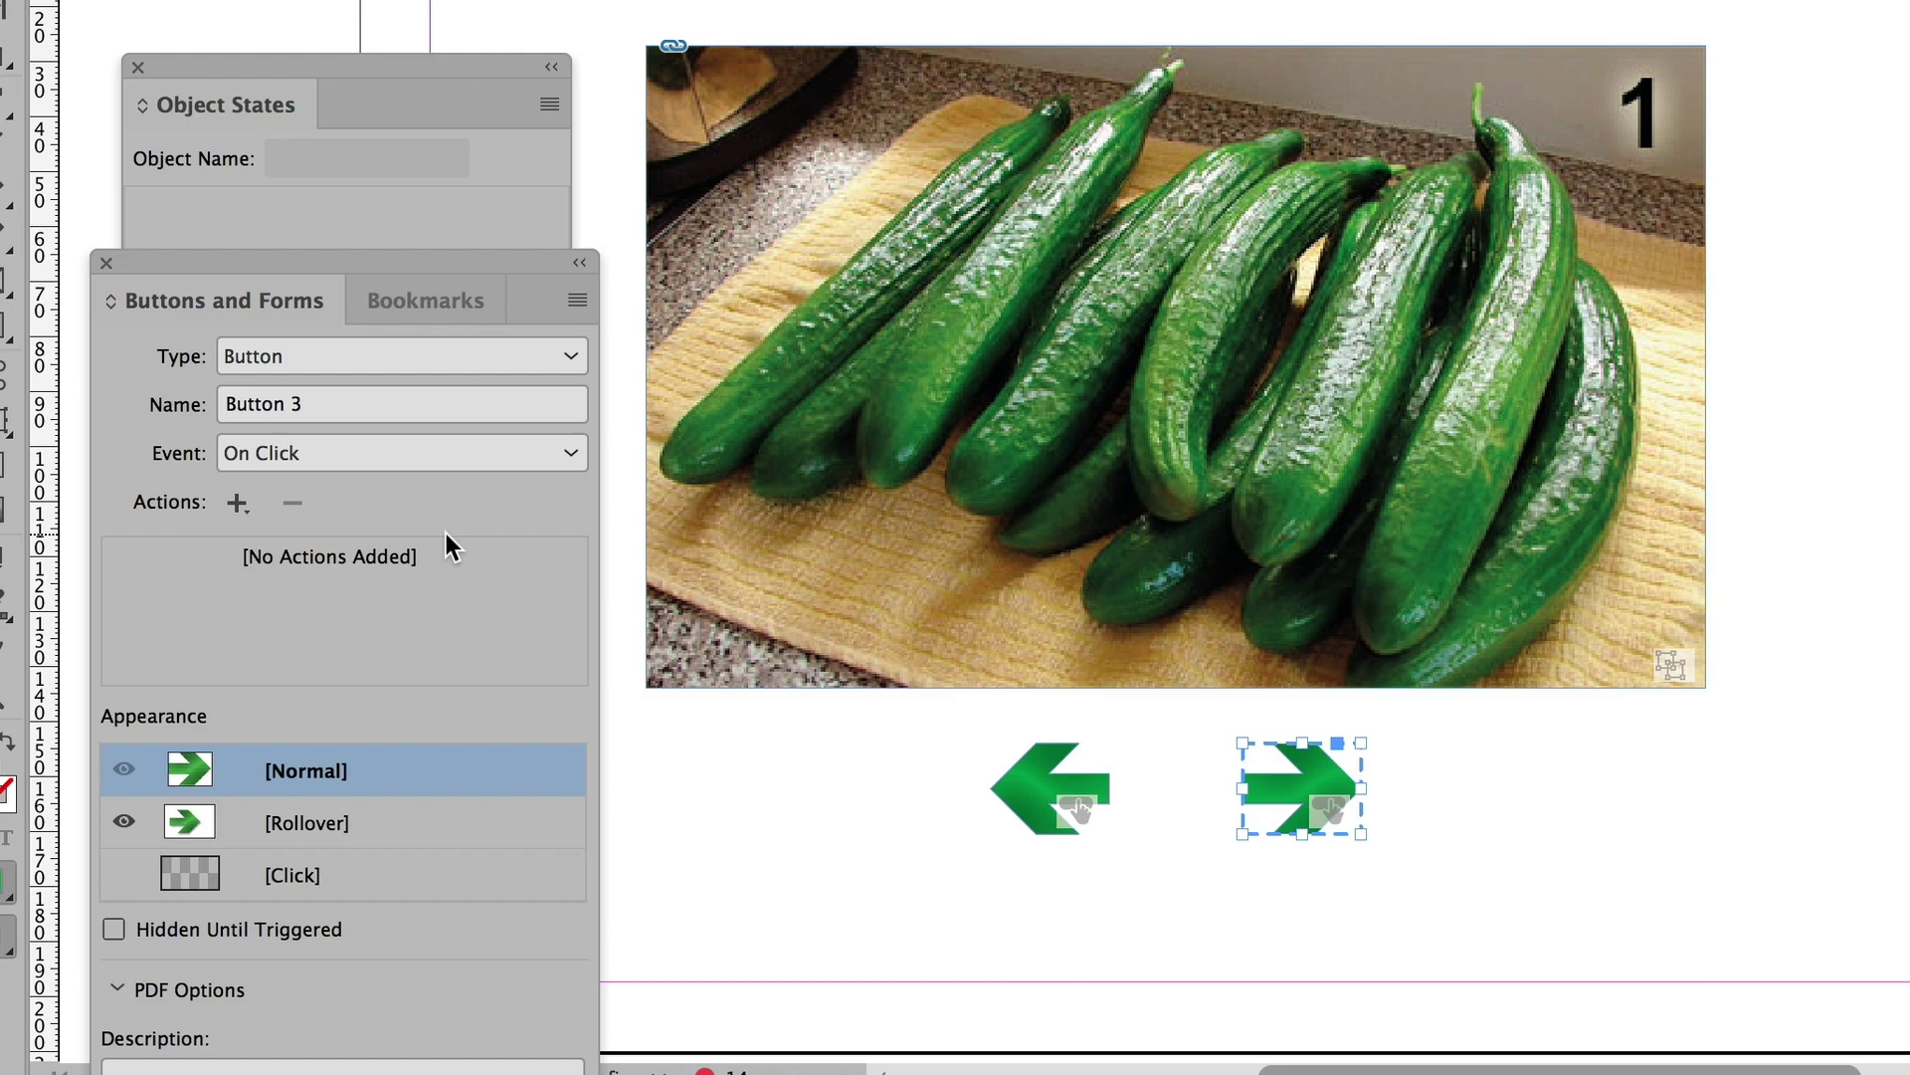
pyautogui.click(237, 503)
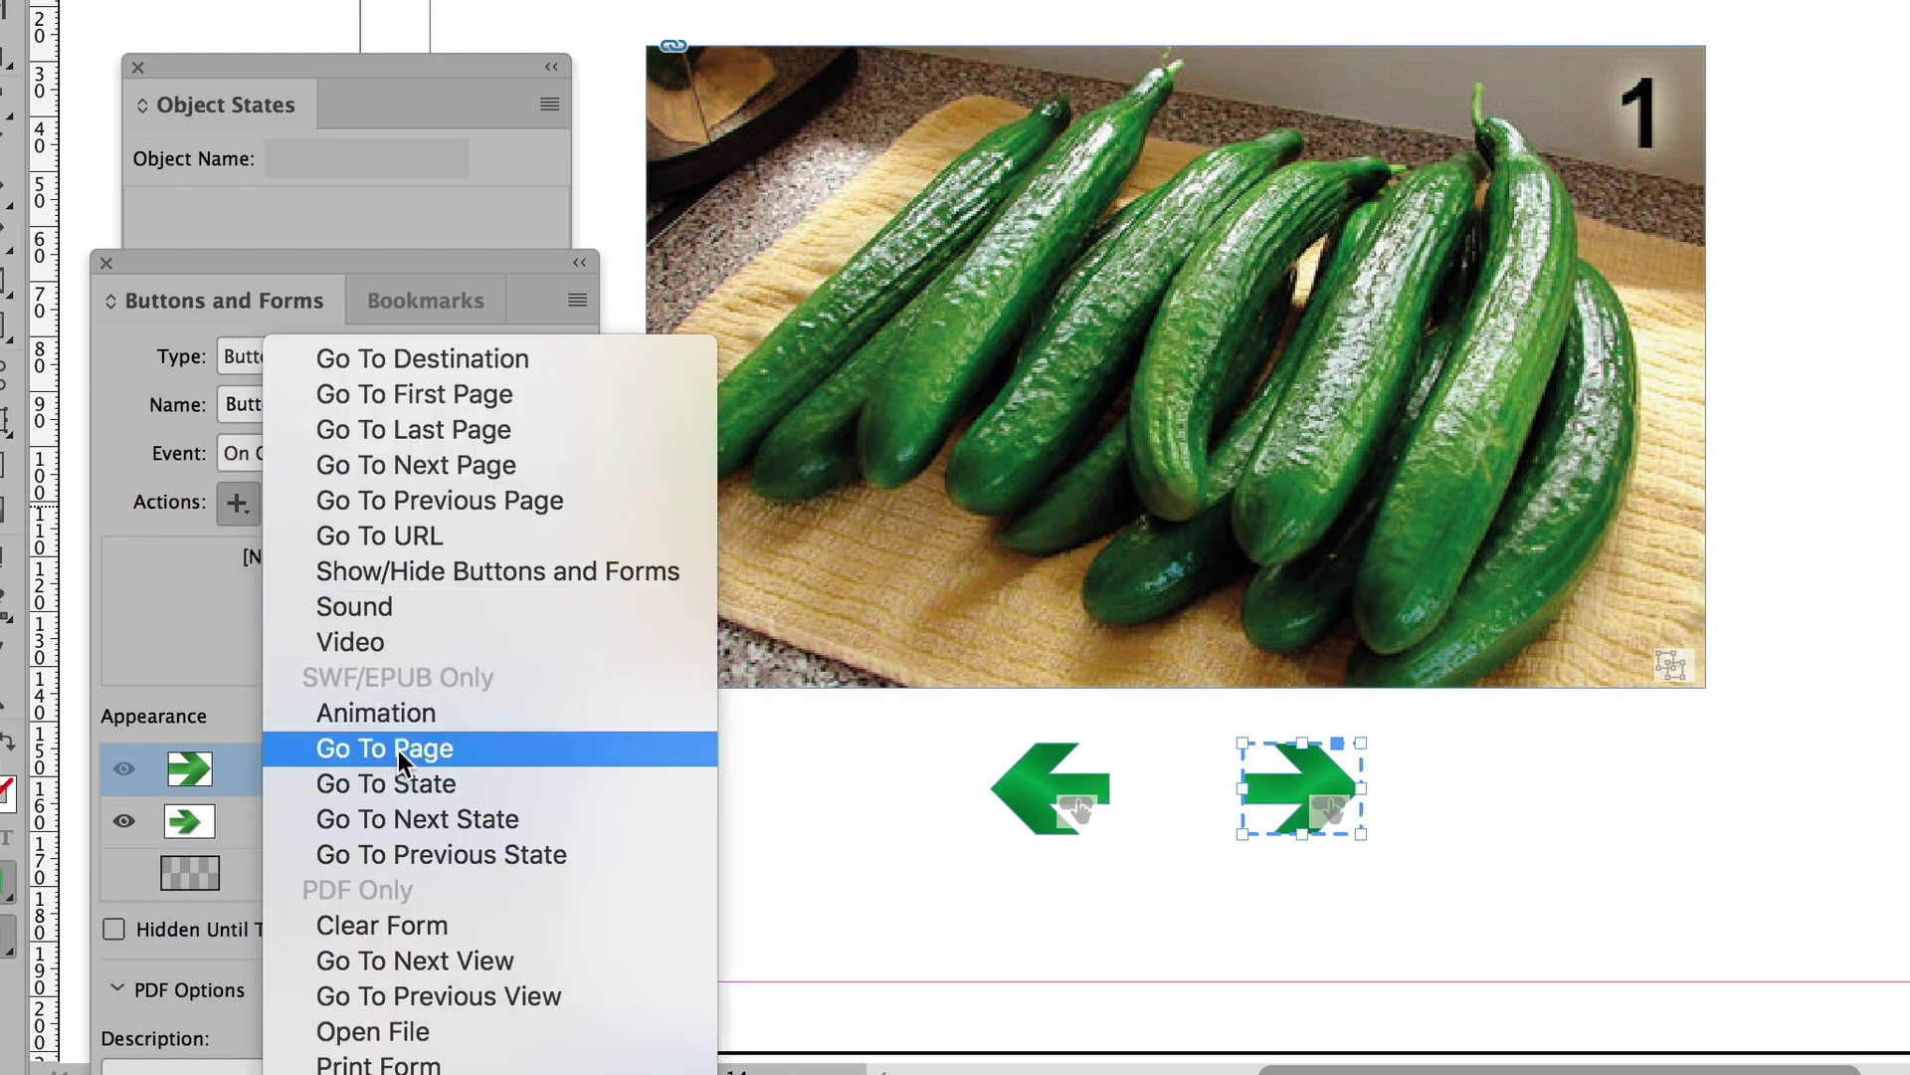
pyautogui.click(420, 824)
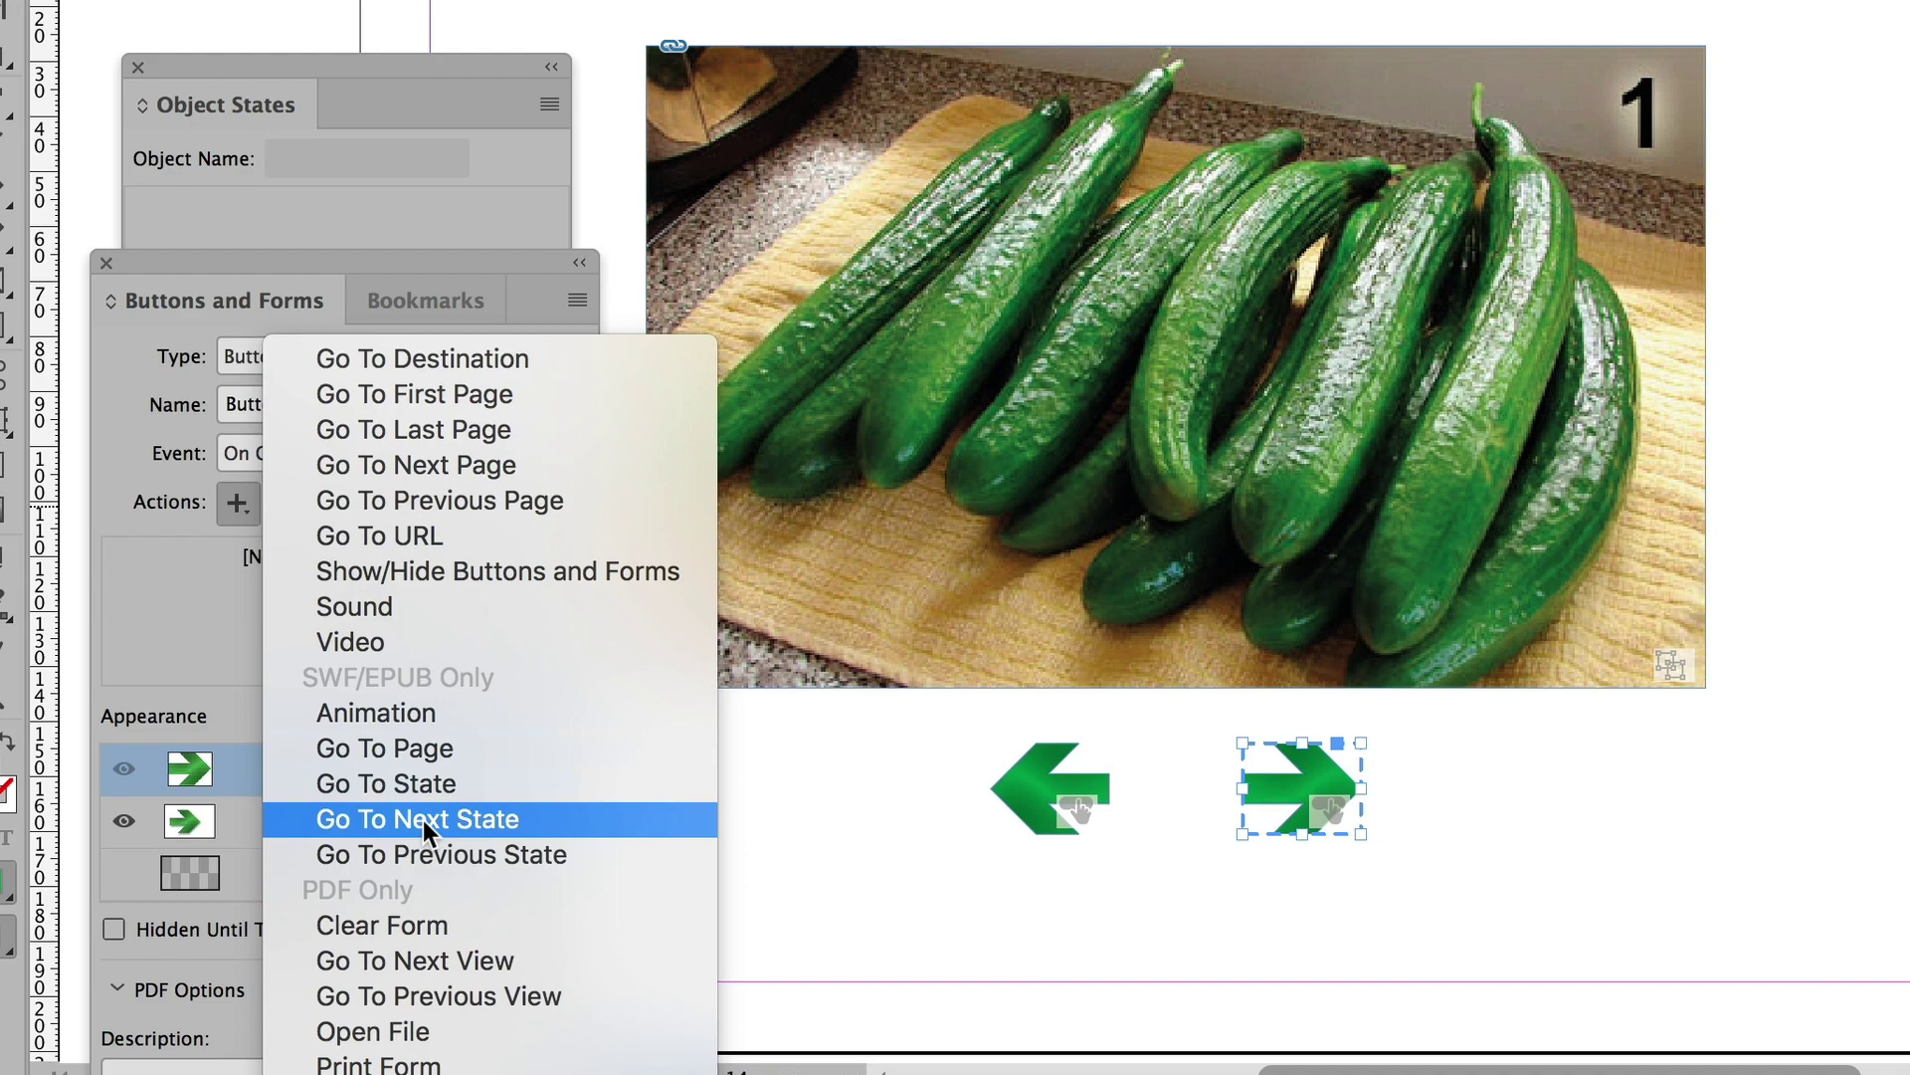
pyautogui.click(422, 820)
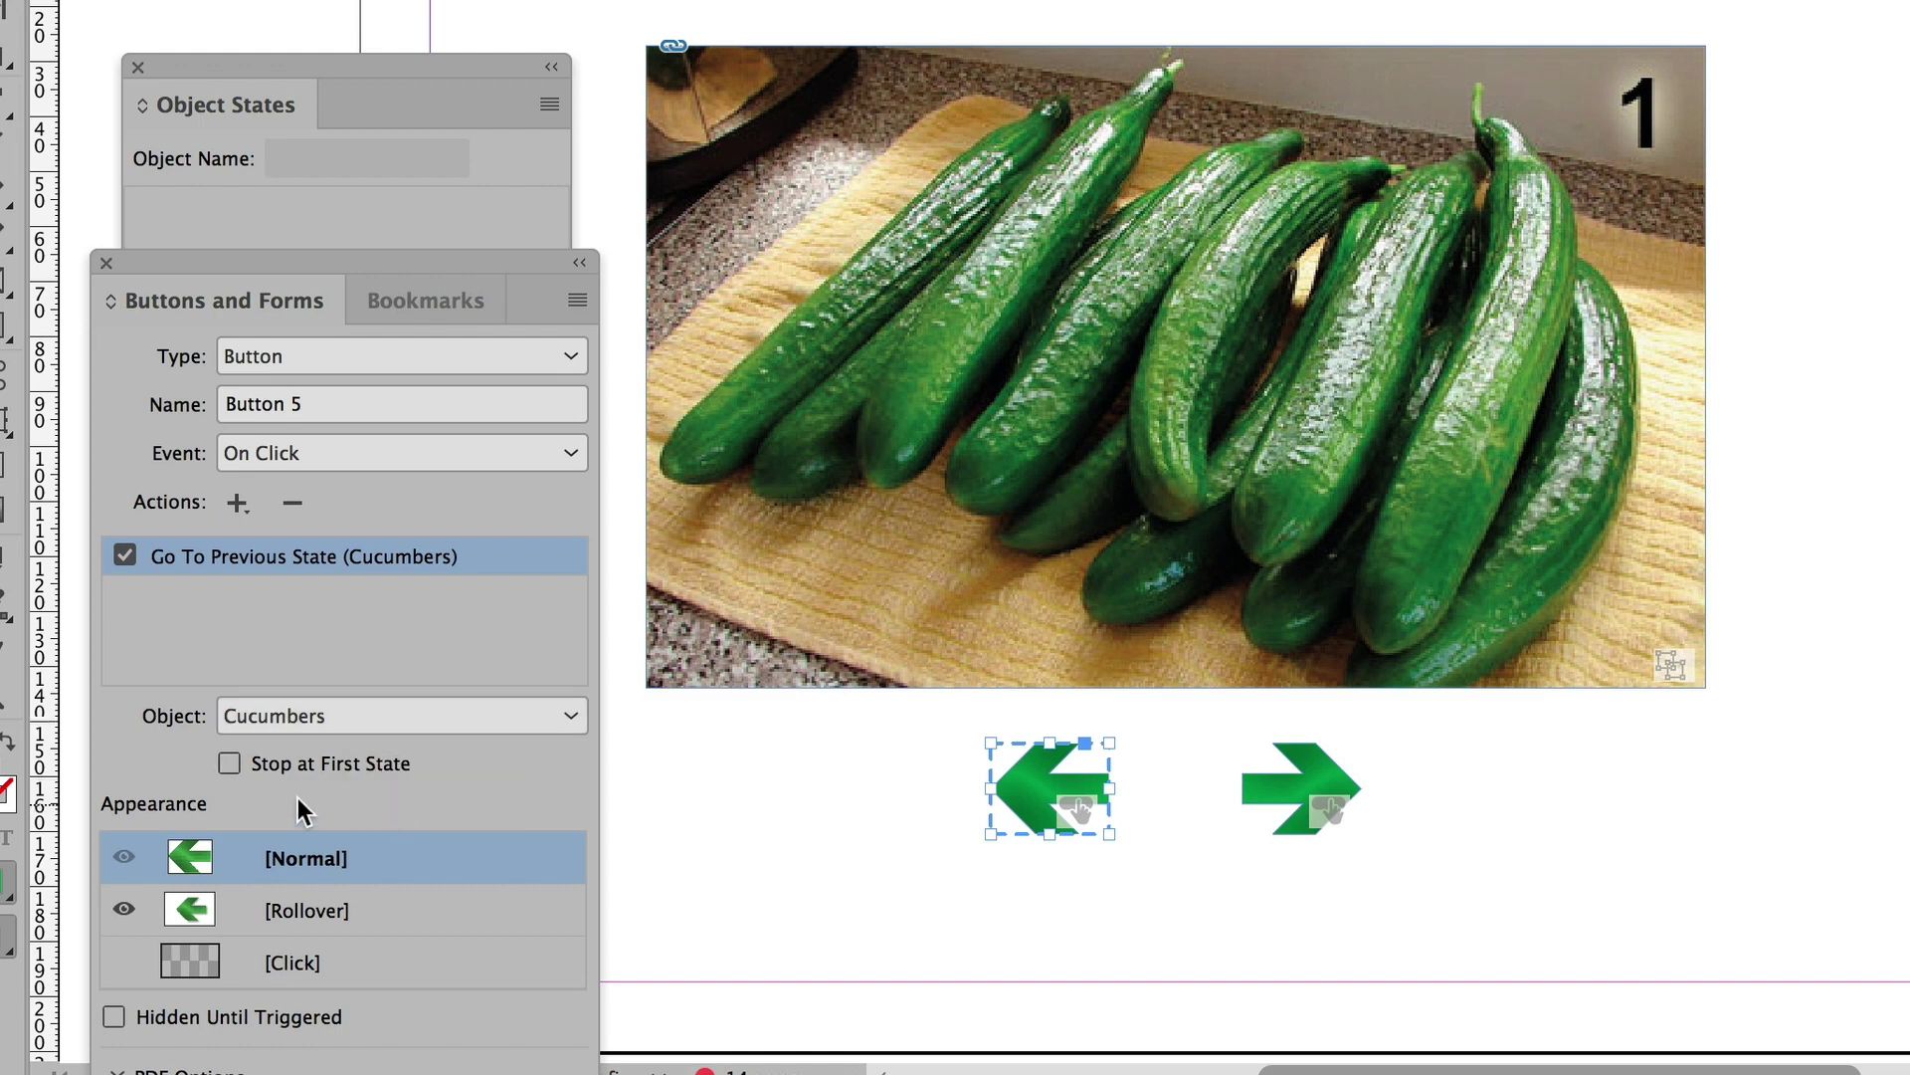
# Enable Stop at First State on the left arrow and Stop at Last State on the right arrow
pyautogui.click(235, 765)
pyautogui.click(1300, 791)
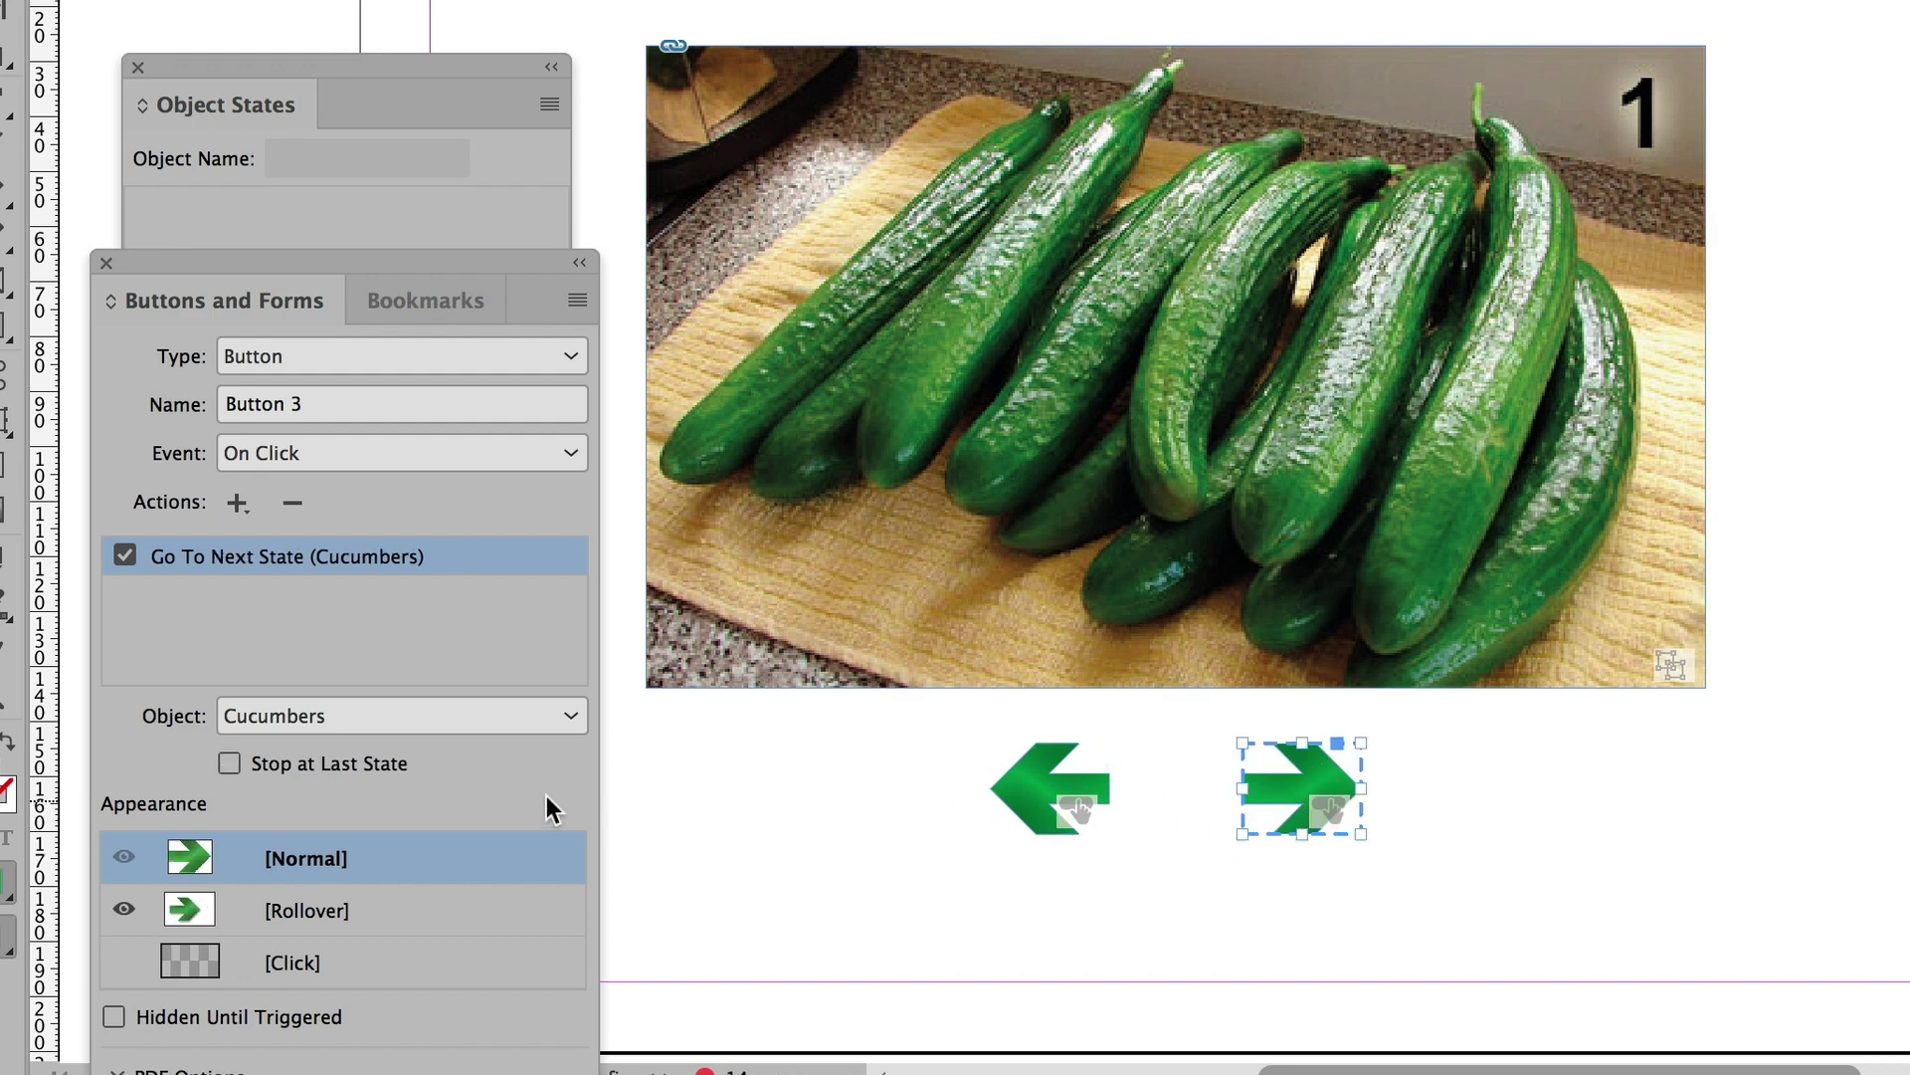
pyautogui.click(225, 762)
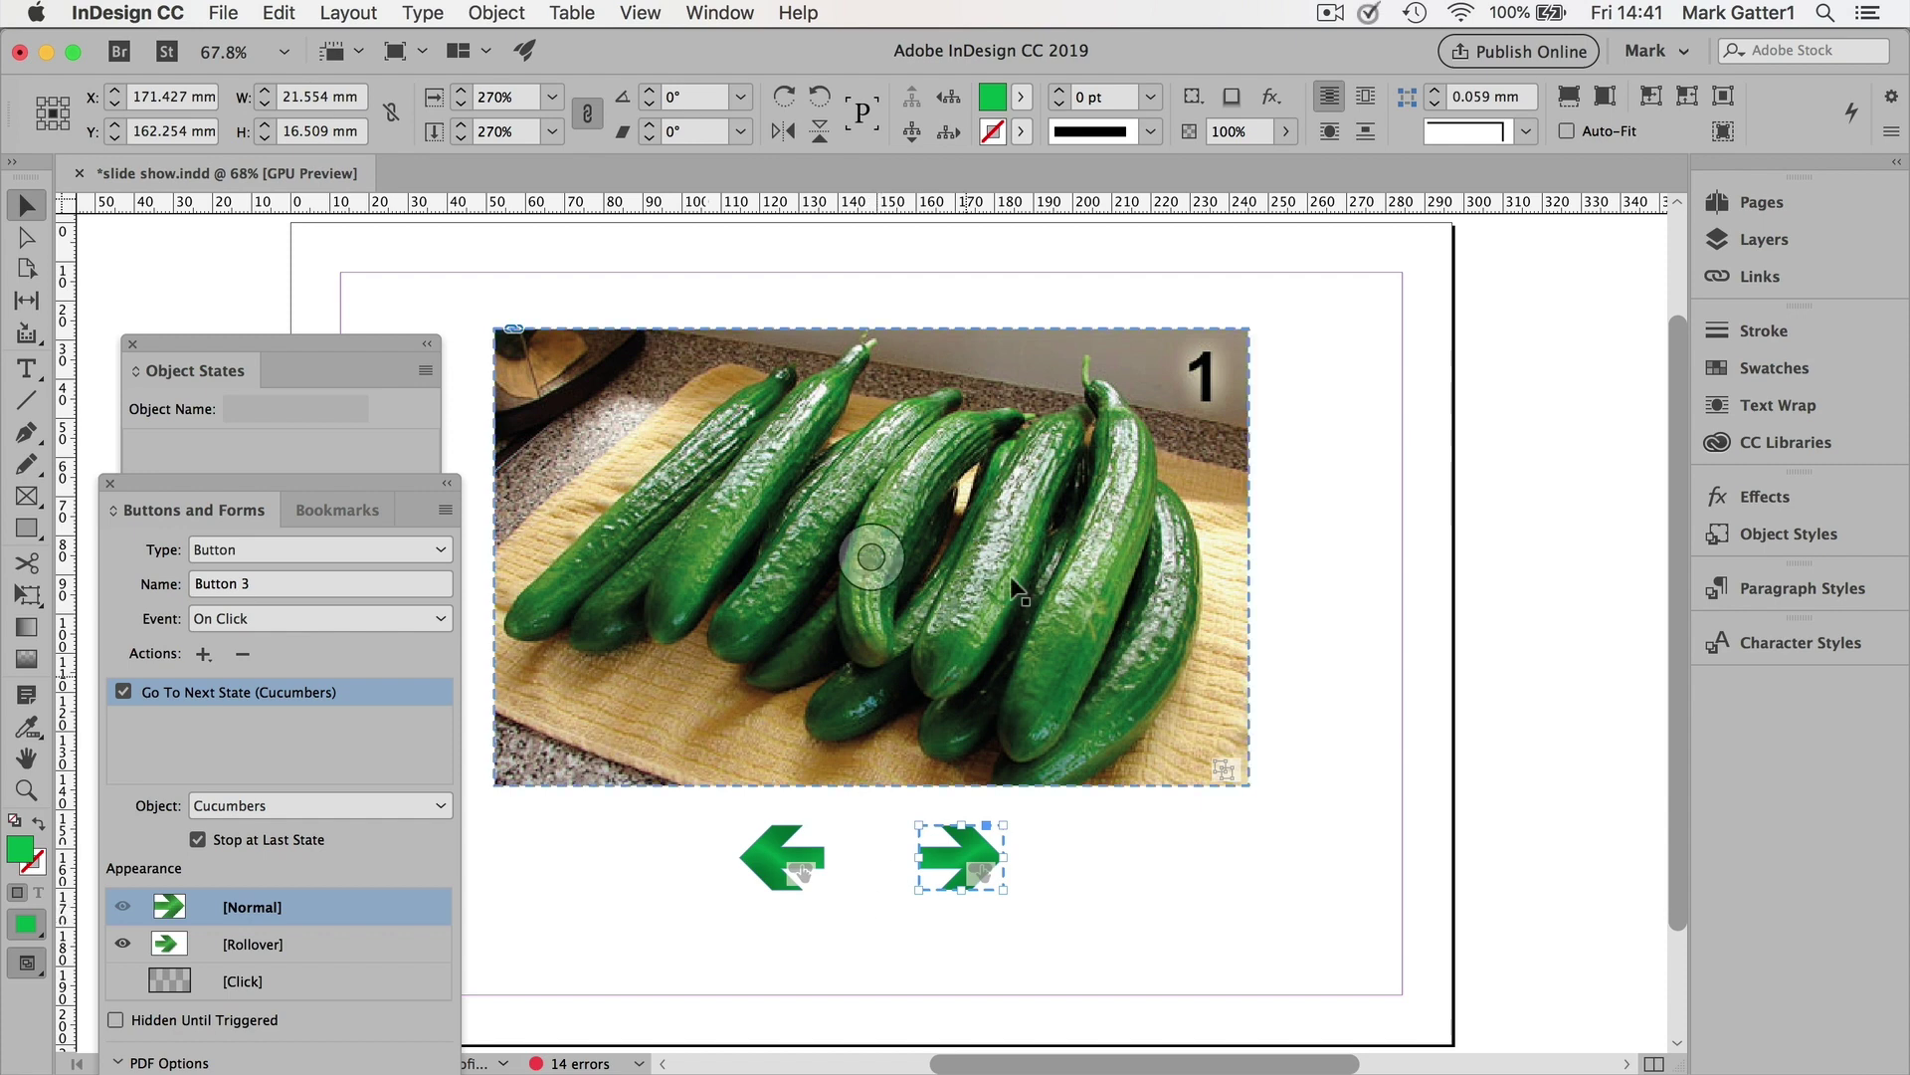
# Publish Online with image Format left on Automatic and JPEG Image Quality set to Maximum
pyautogui.click(1479, 51)
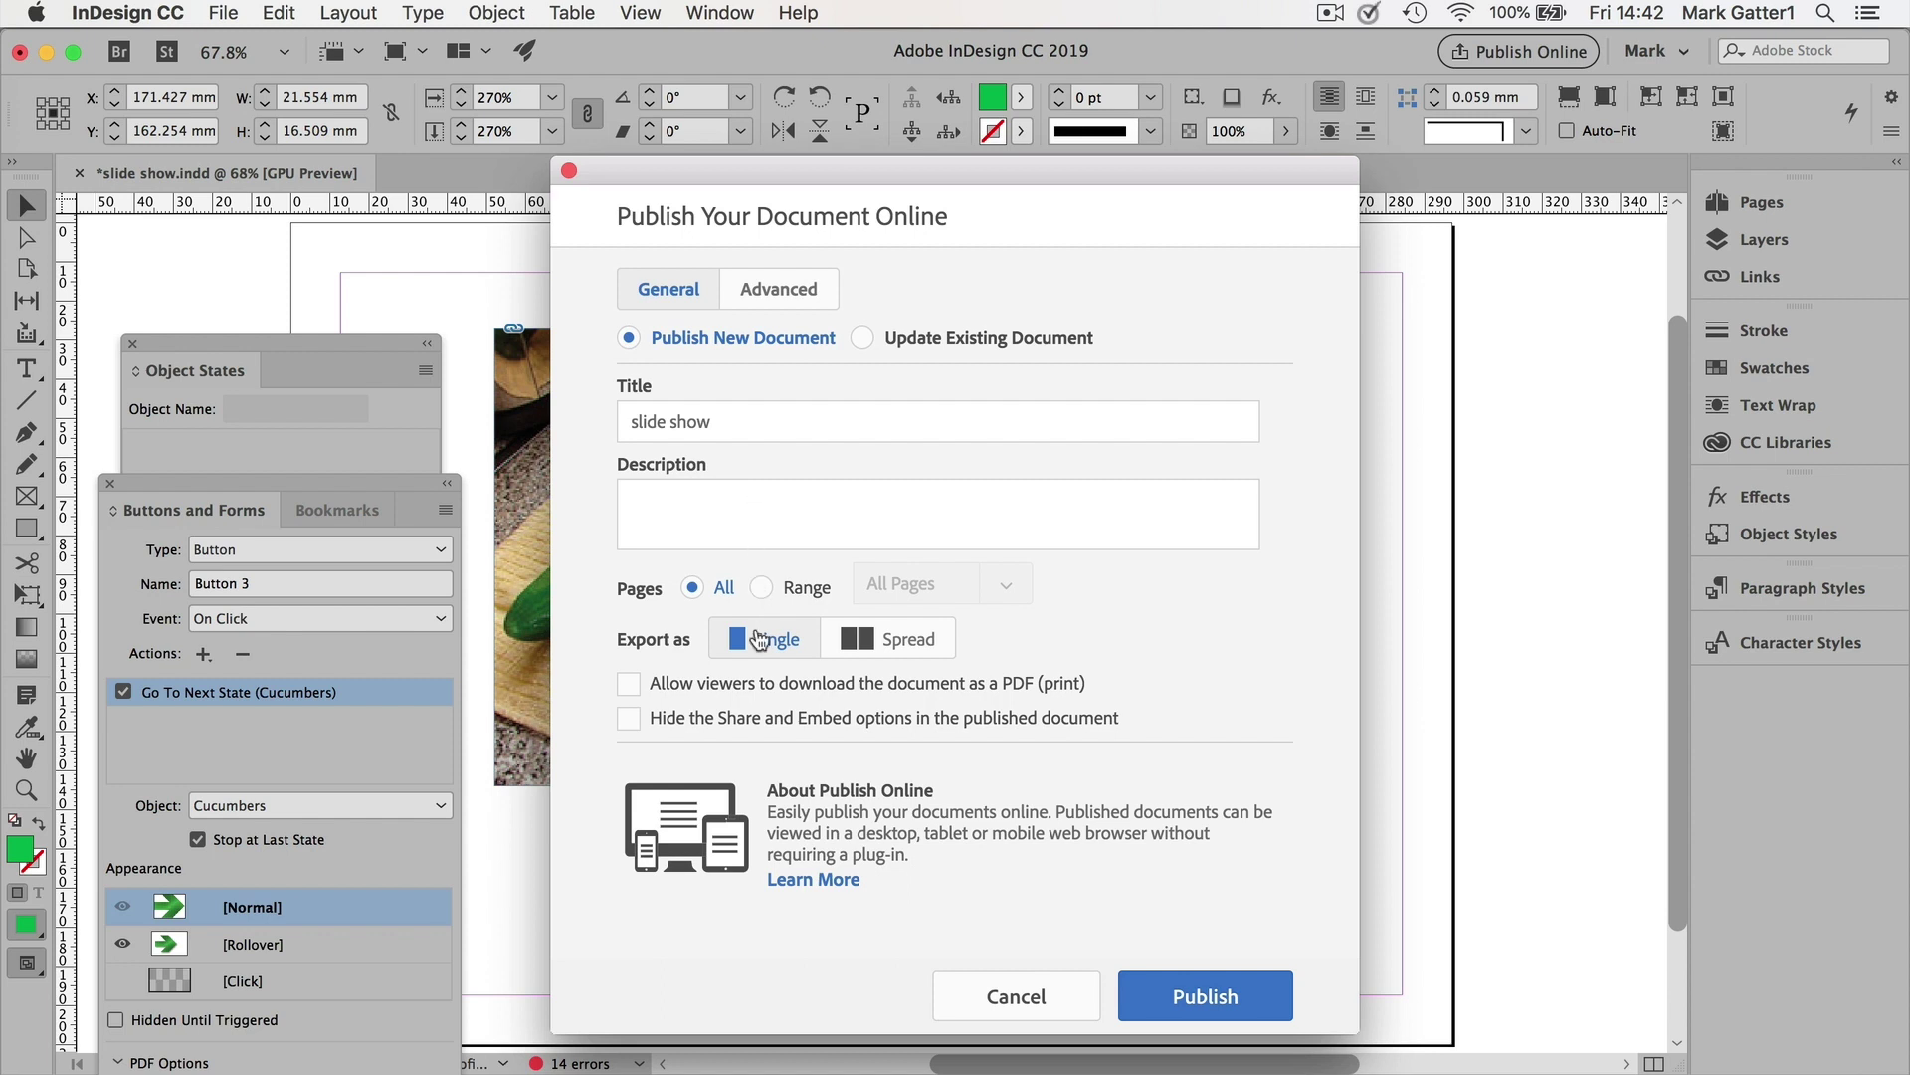
pyautogui.click(766, 292)
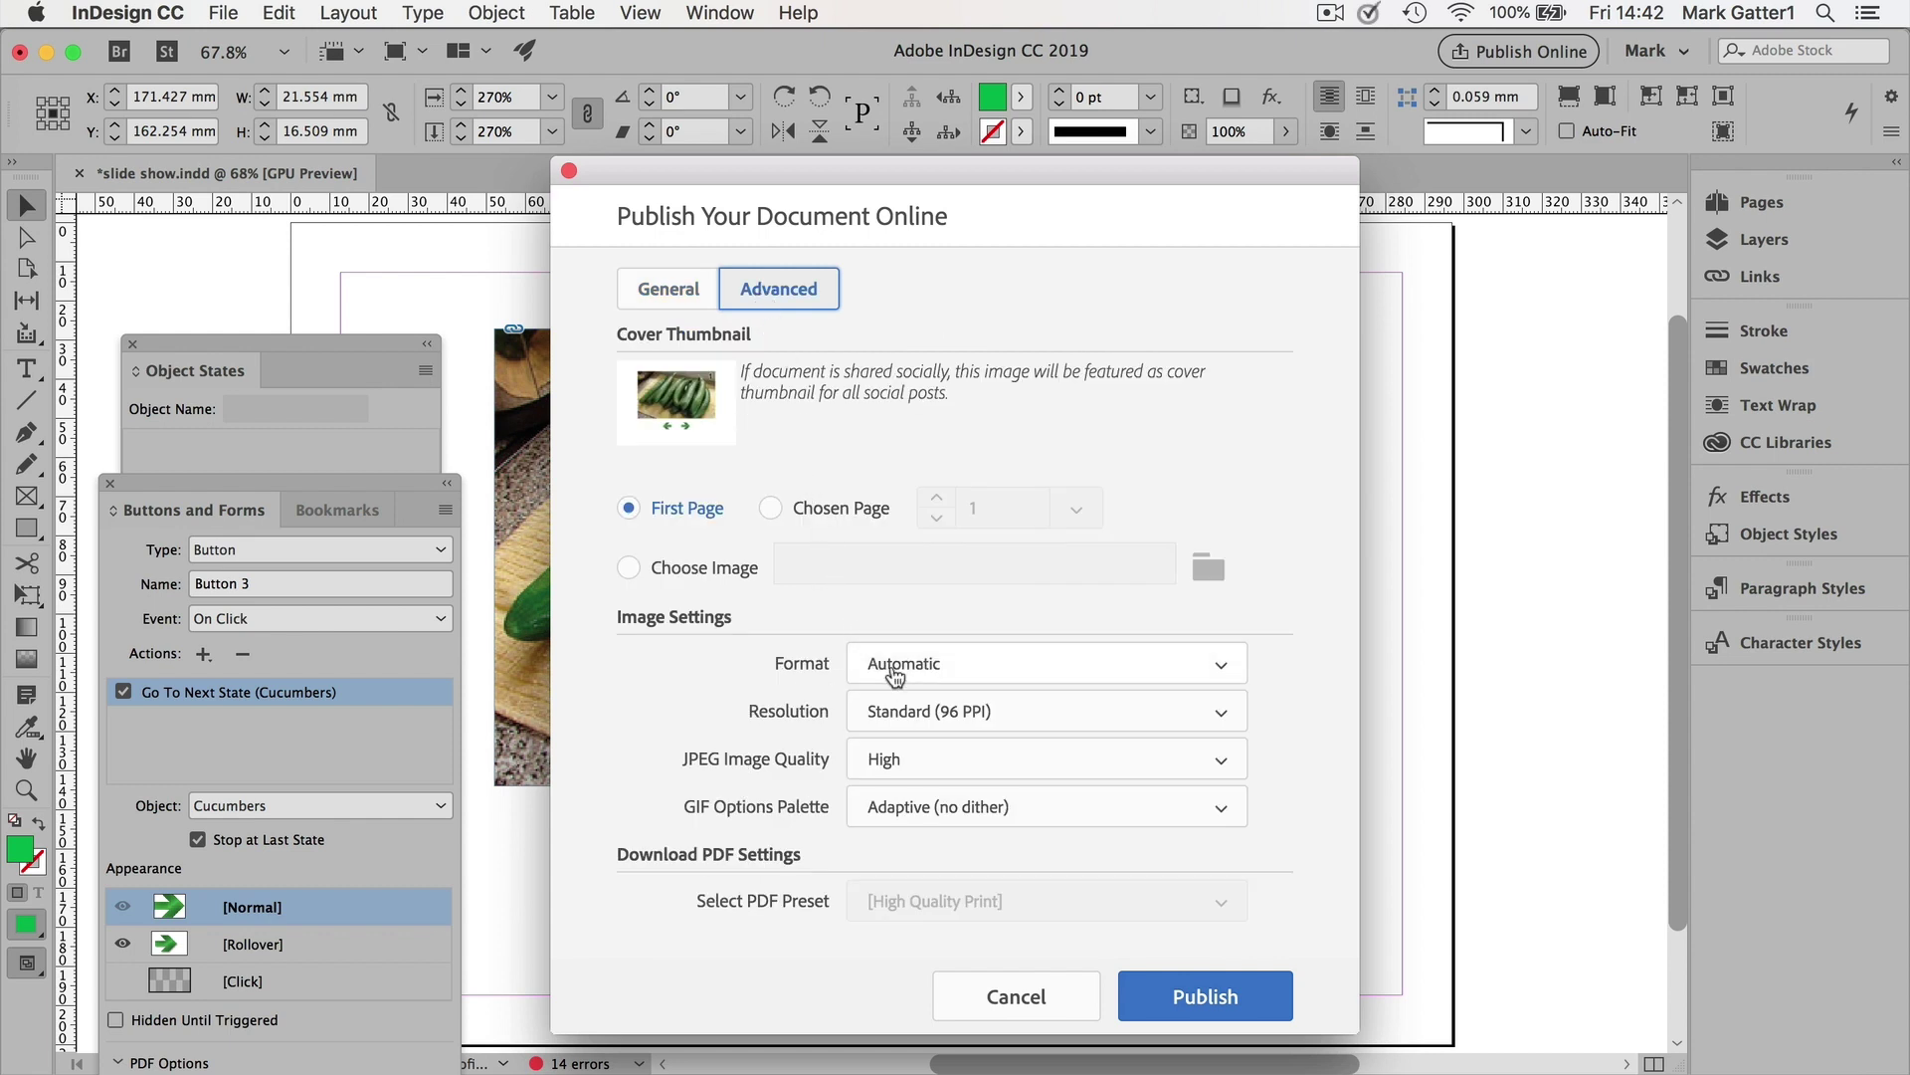
pyautogui.click(958, 677)
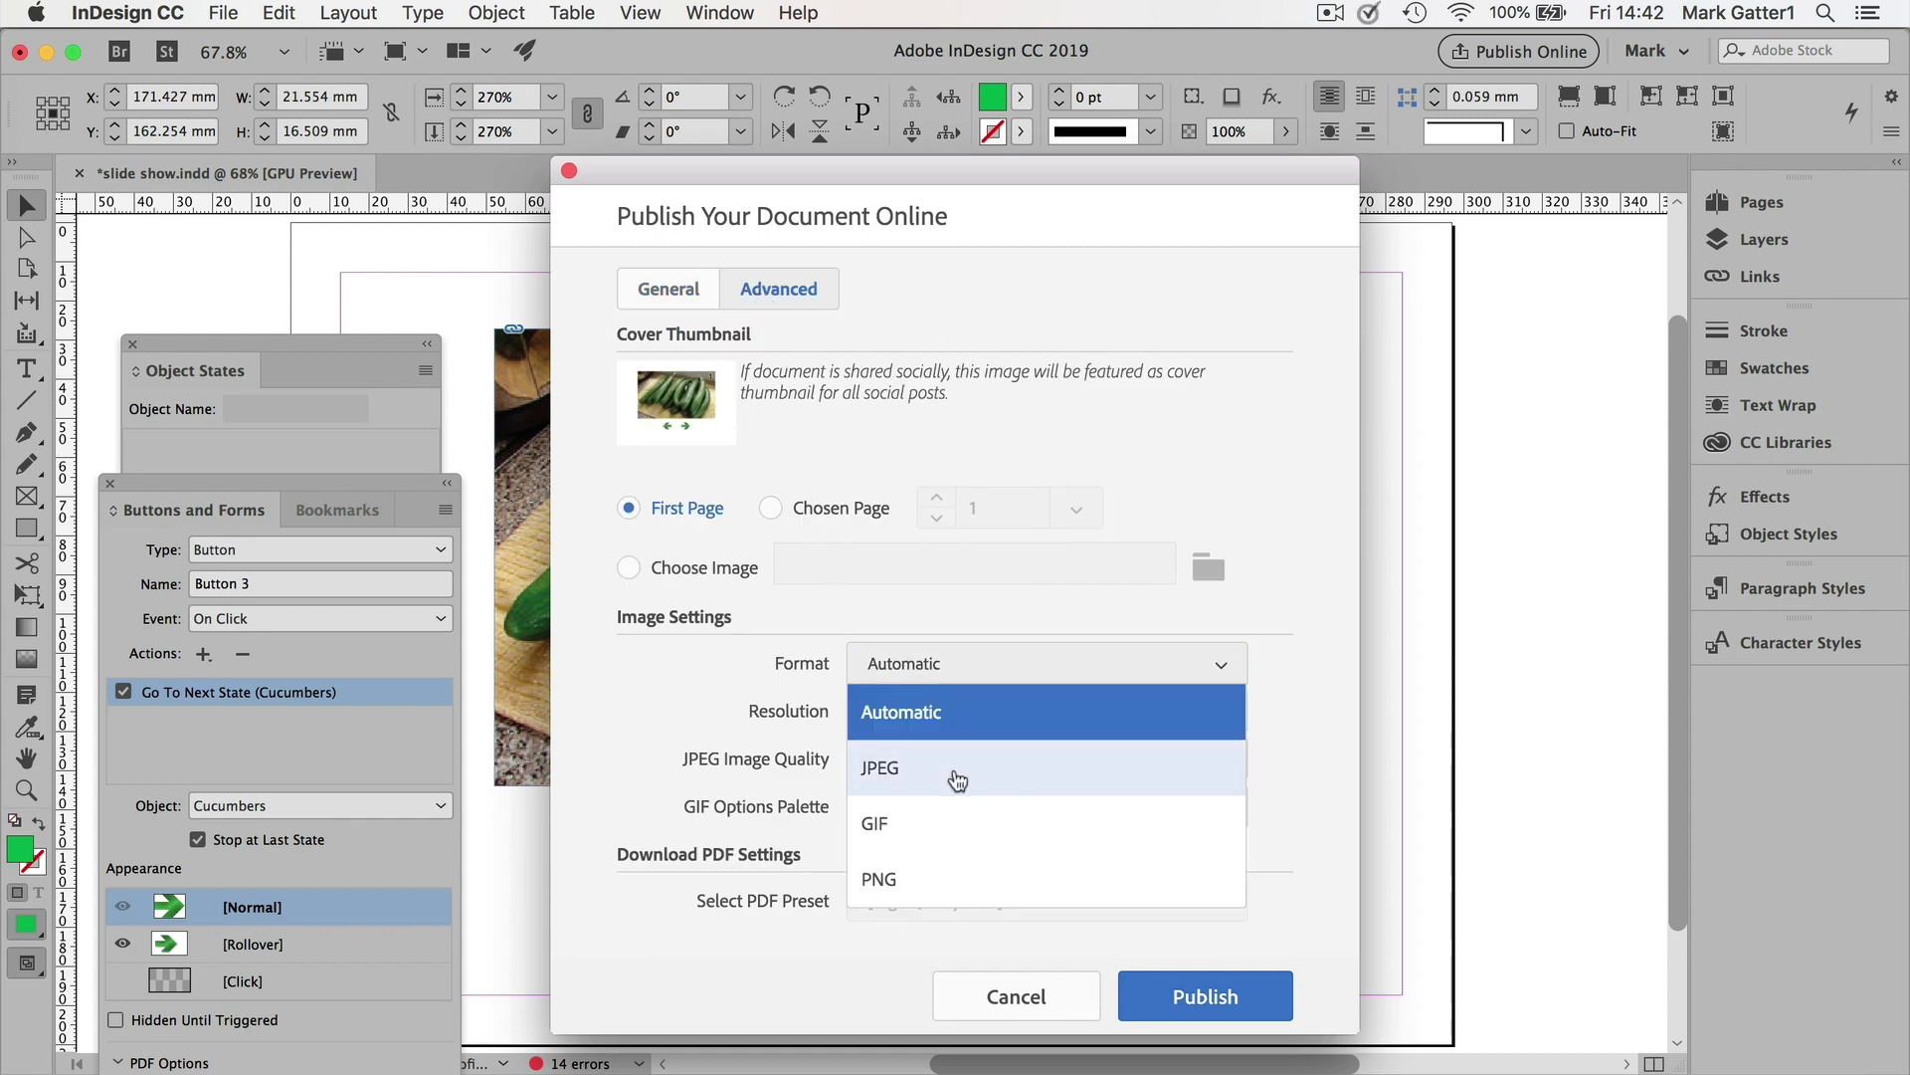
pyautogui.click(959, 716)
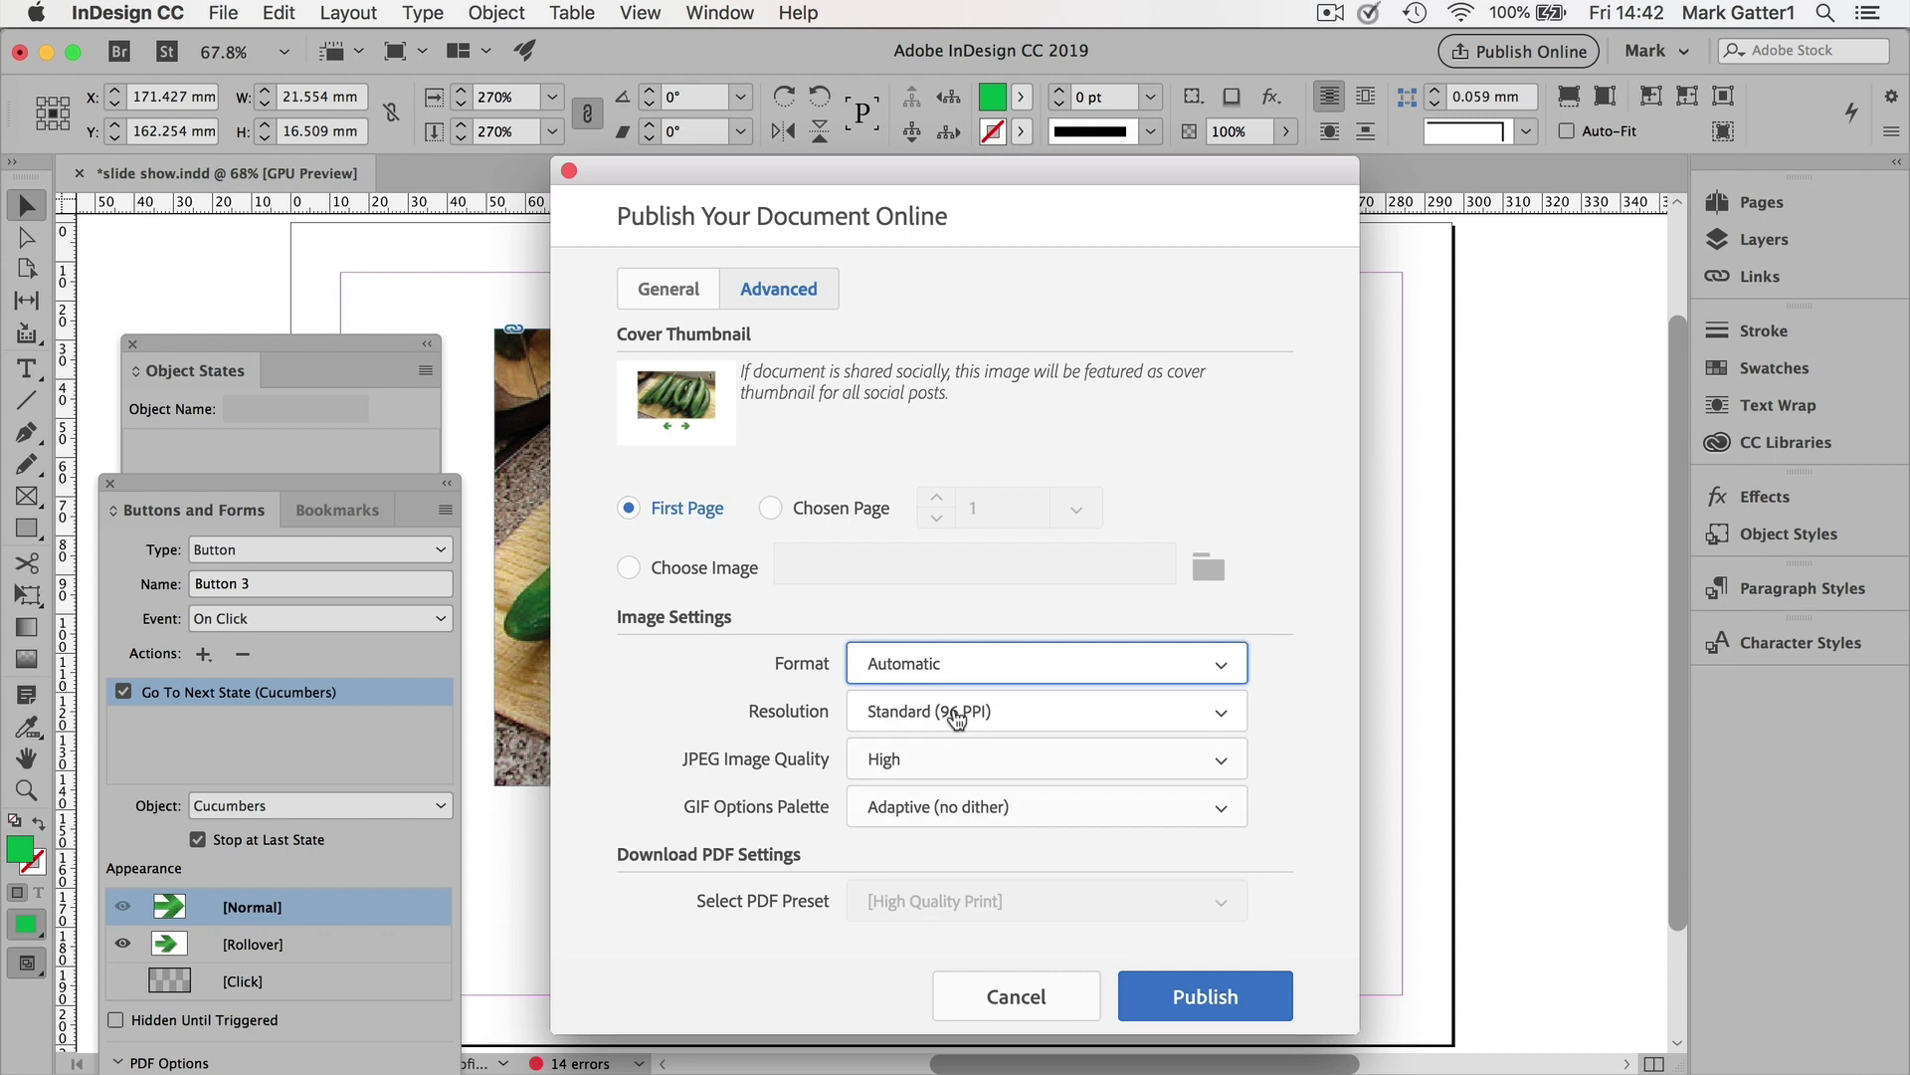
pyautogui.click(983, 765)
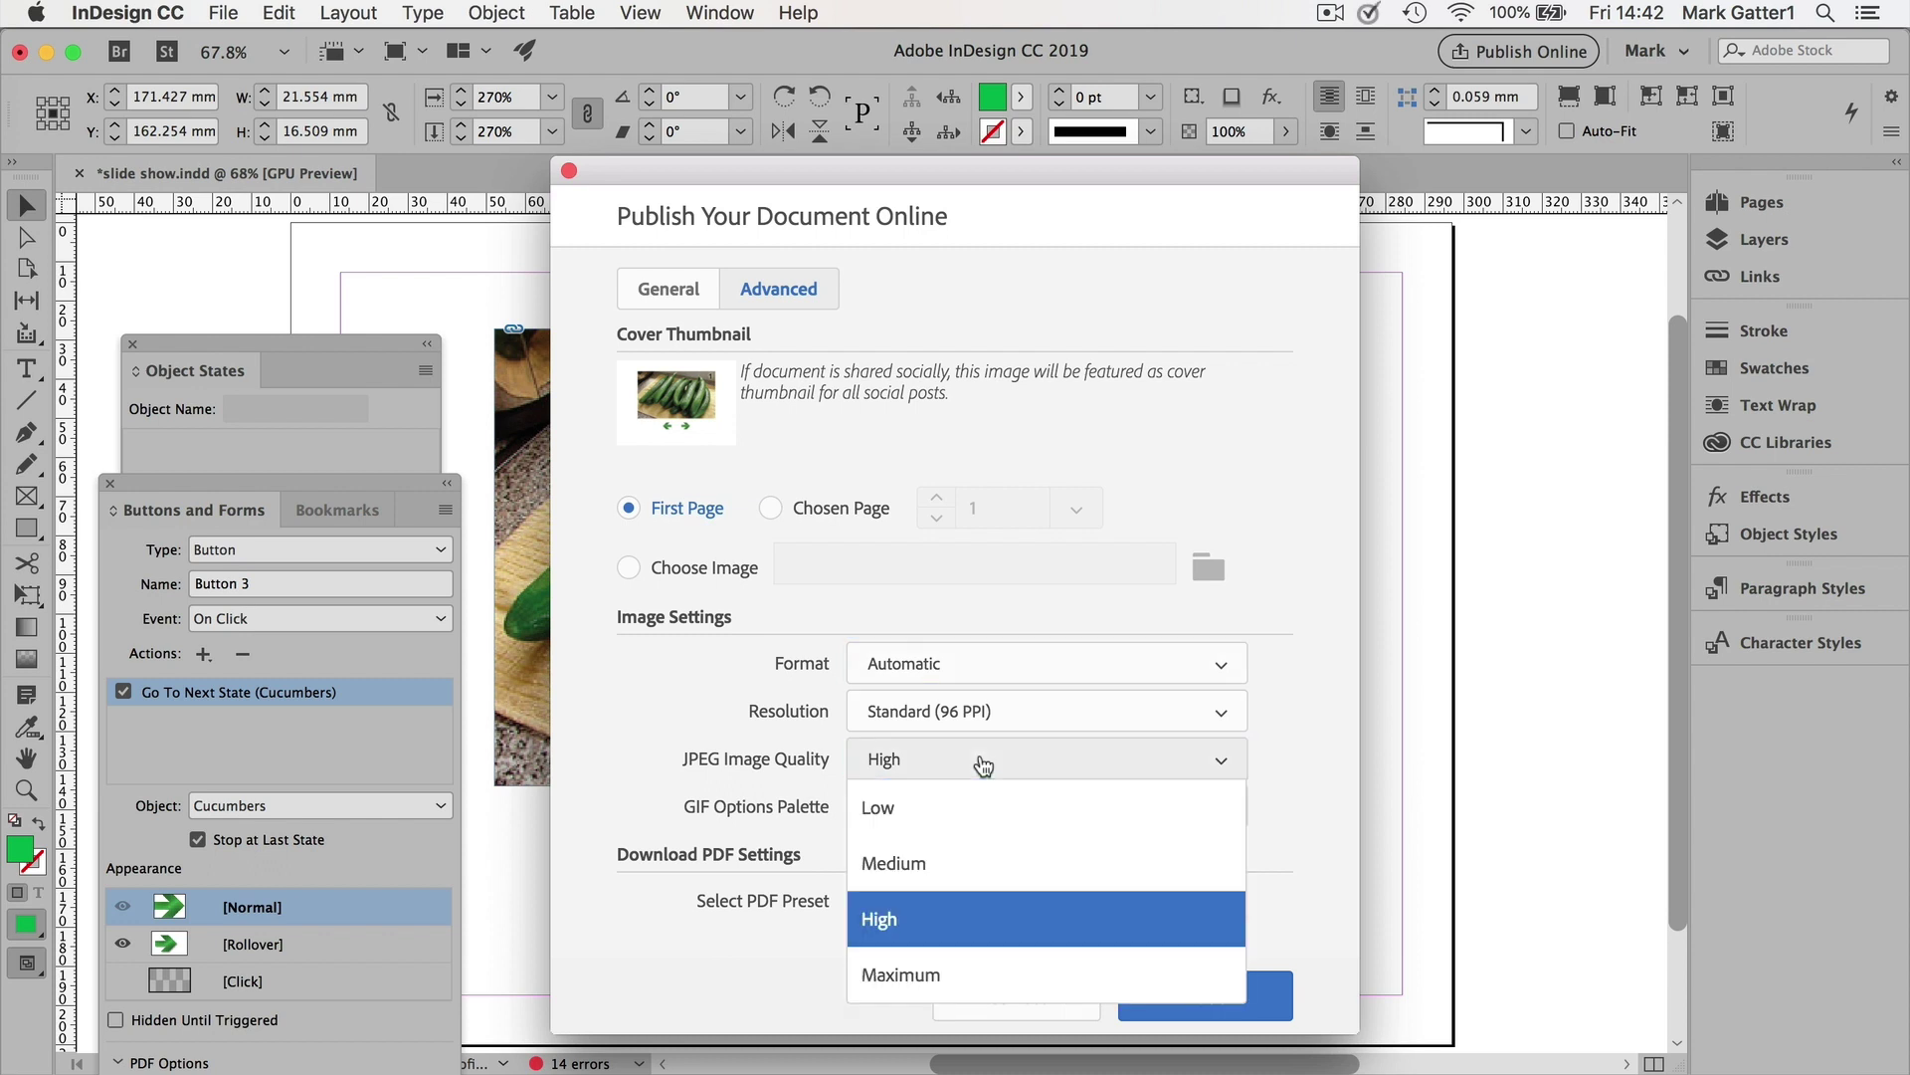
pyautogui.click(933, 986)
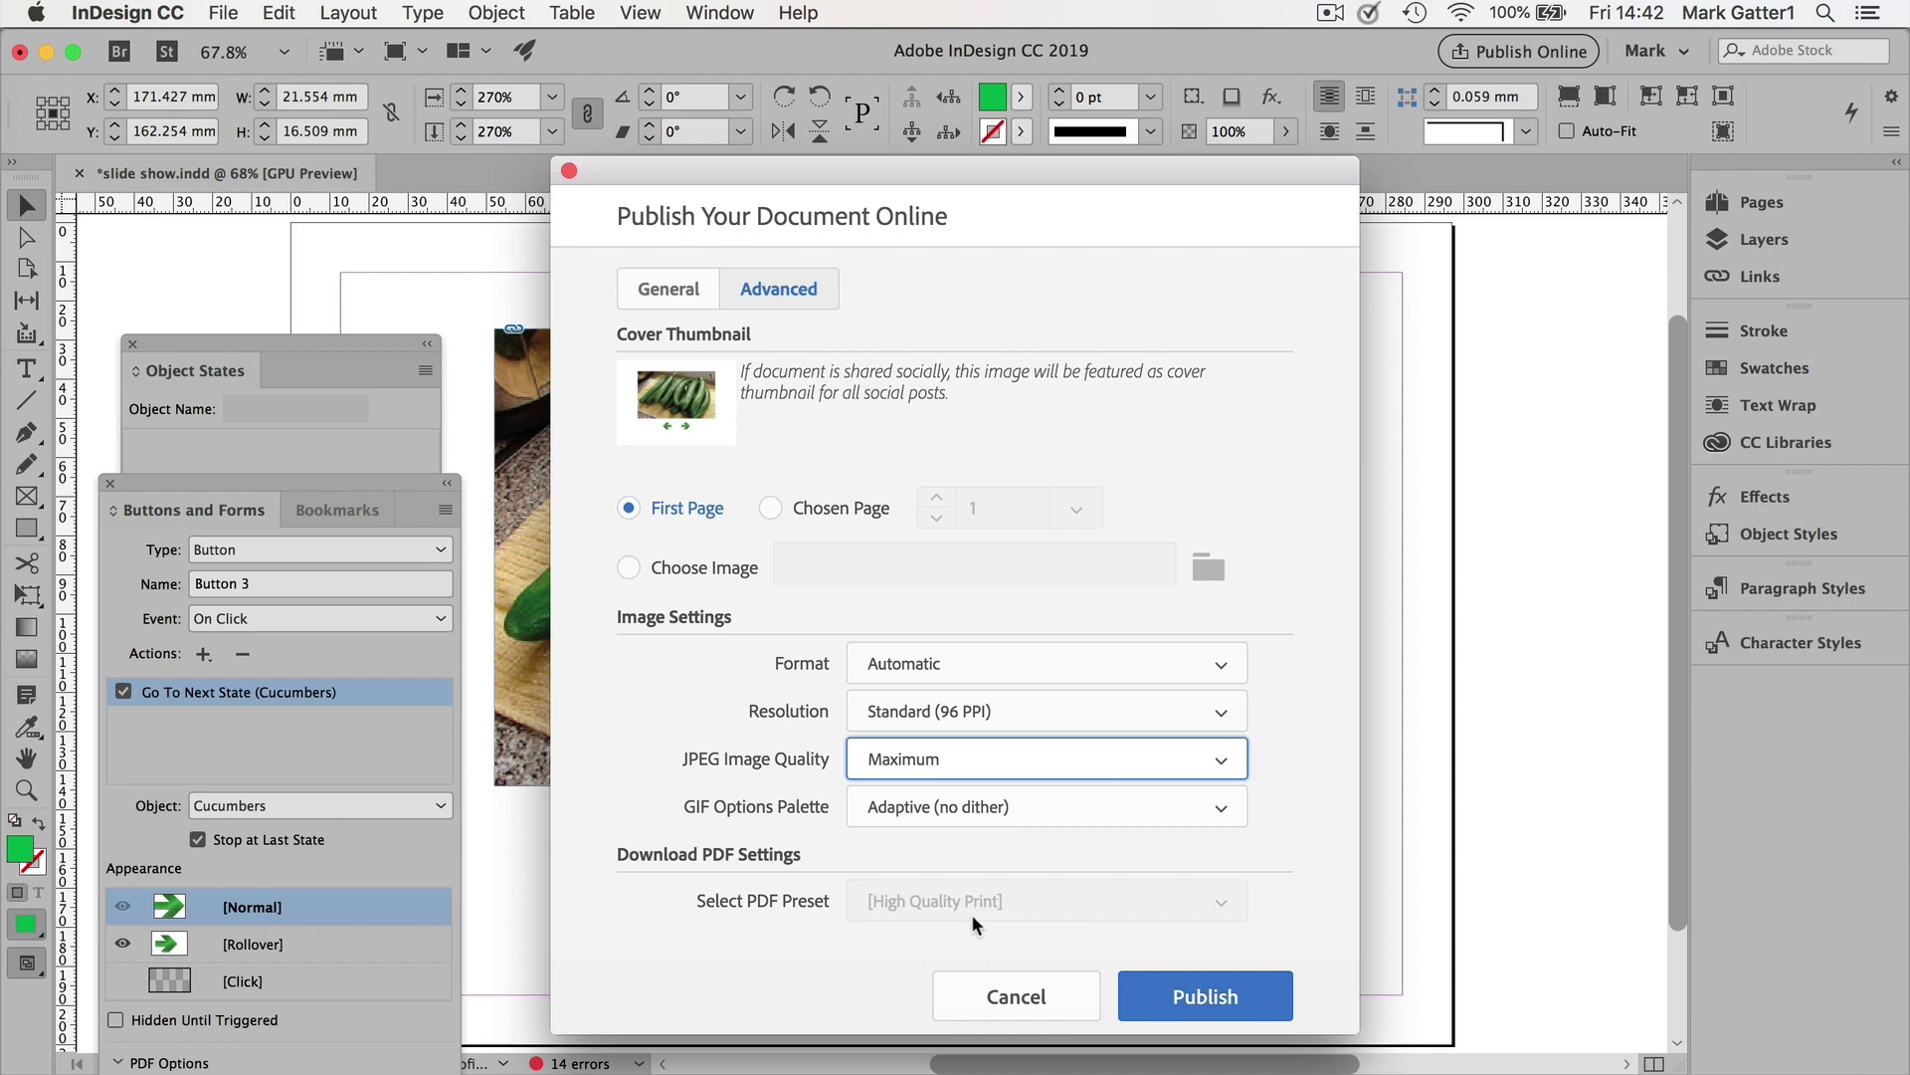
pyautogui.click(1149, 995)
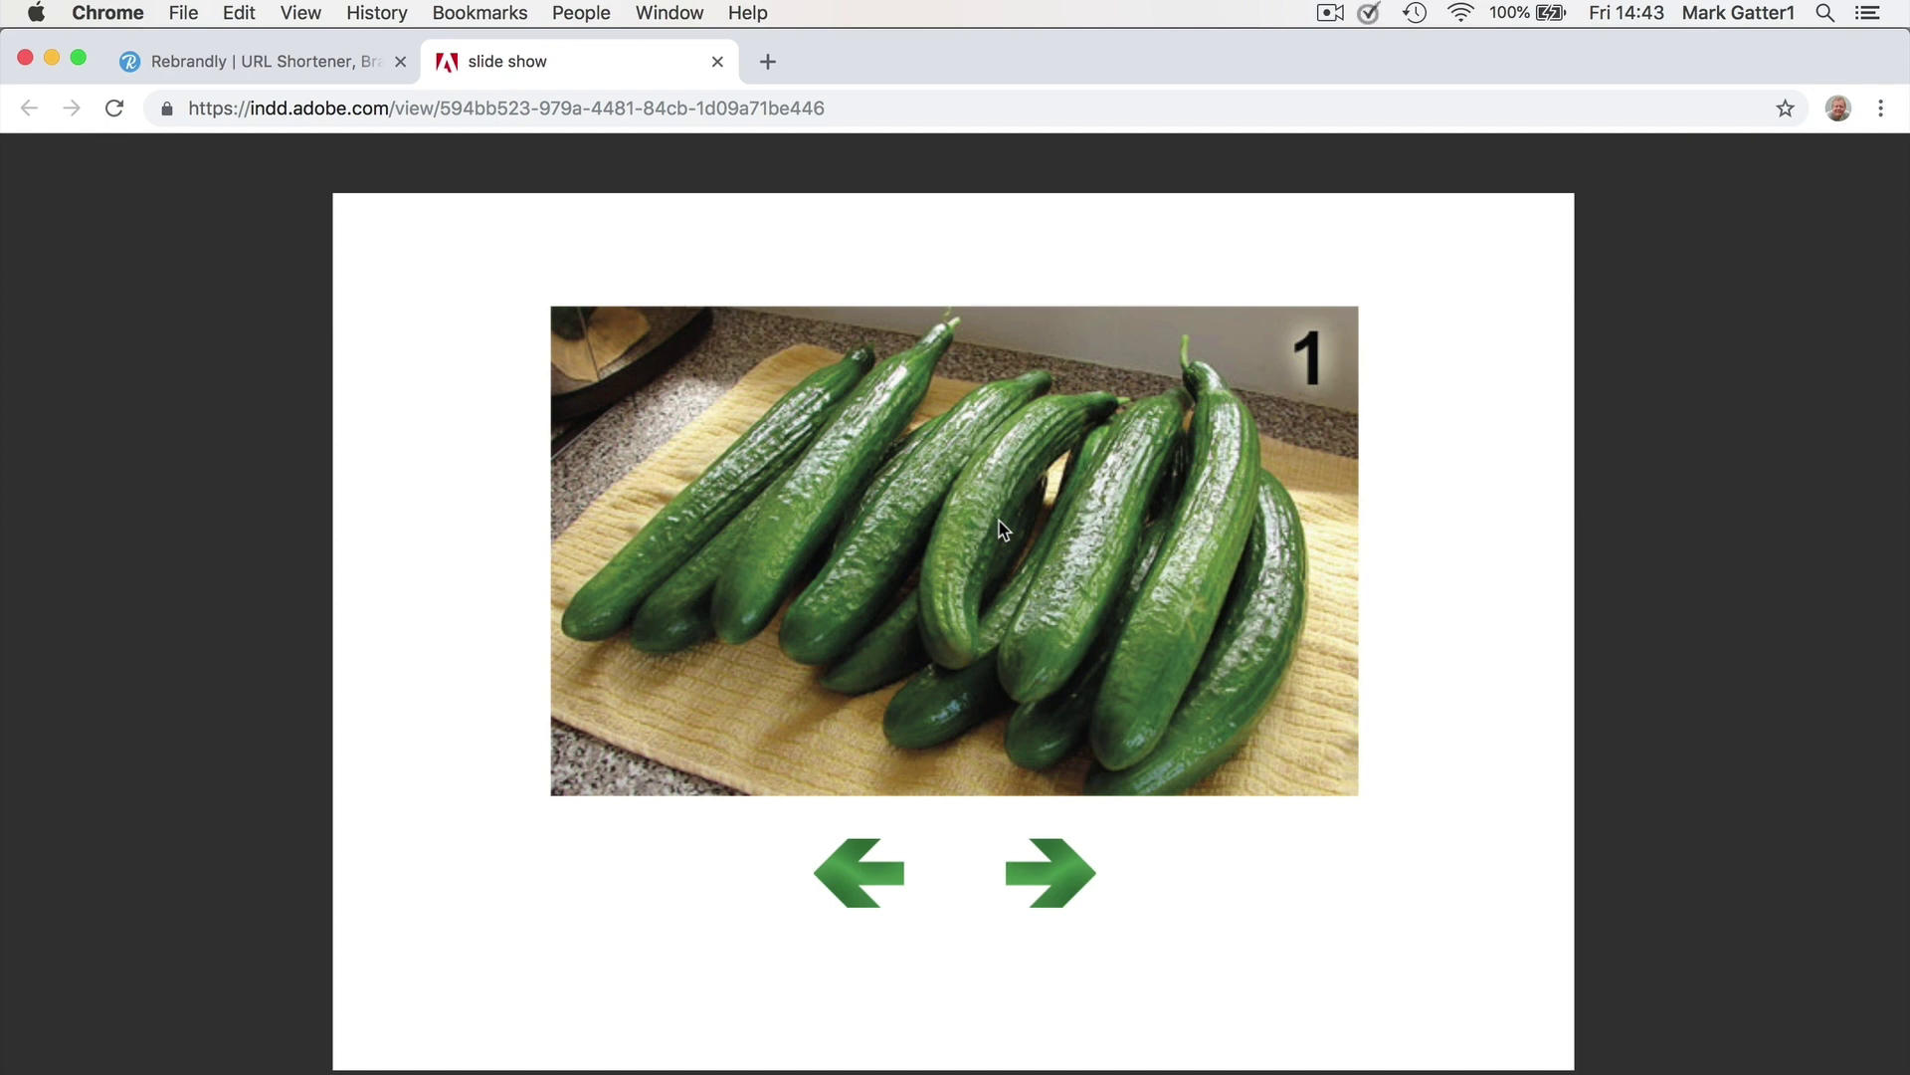
# In Chrome, advance the slideshow three times to slide 4, then step back three times to slide 1
pyautogui.click(1045, 880)
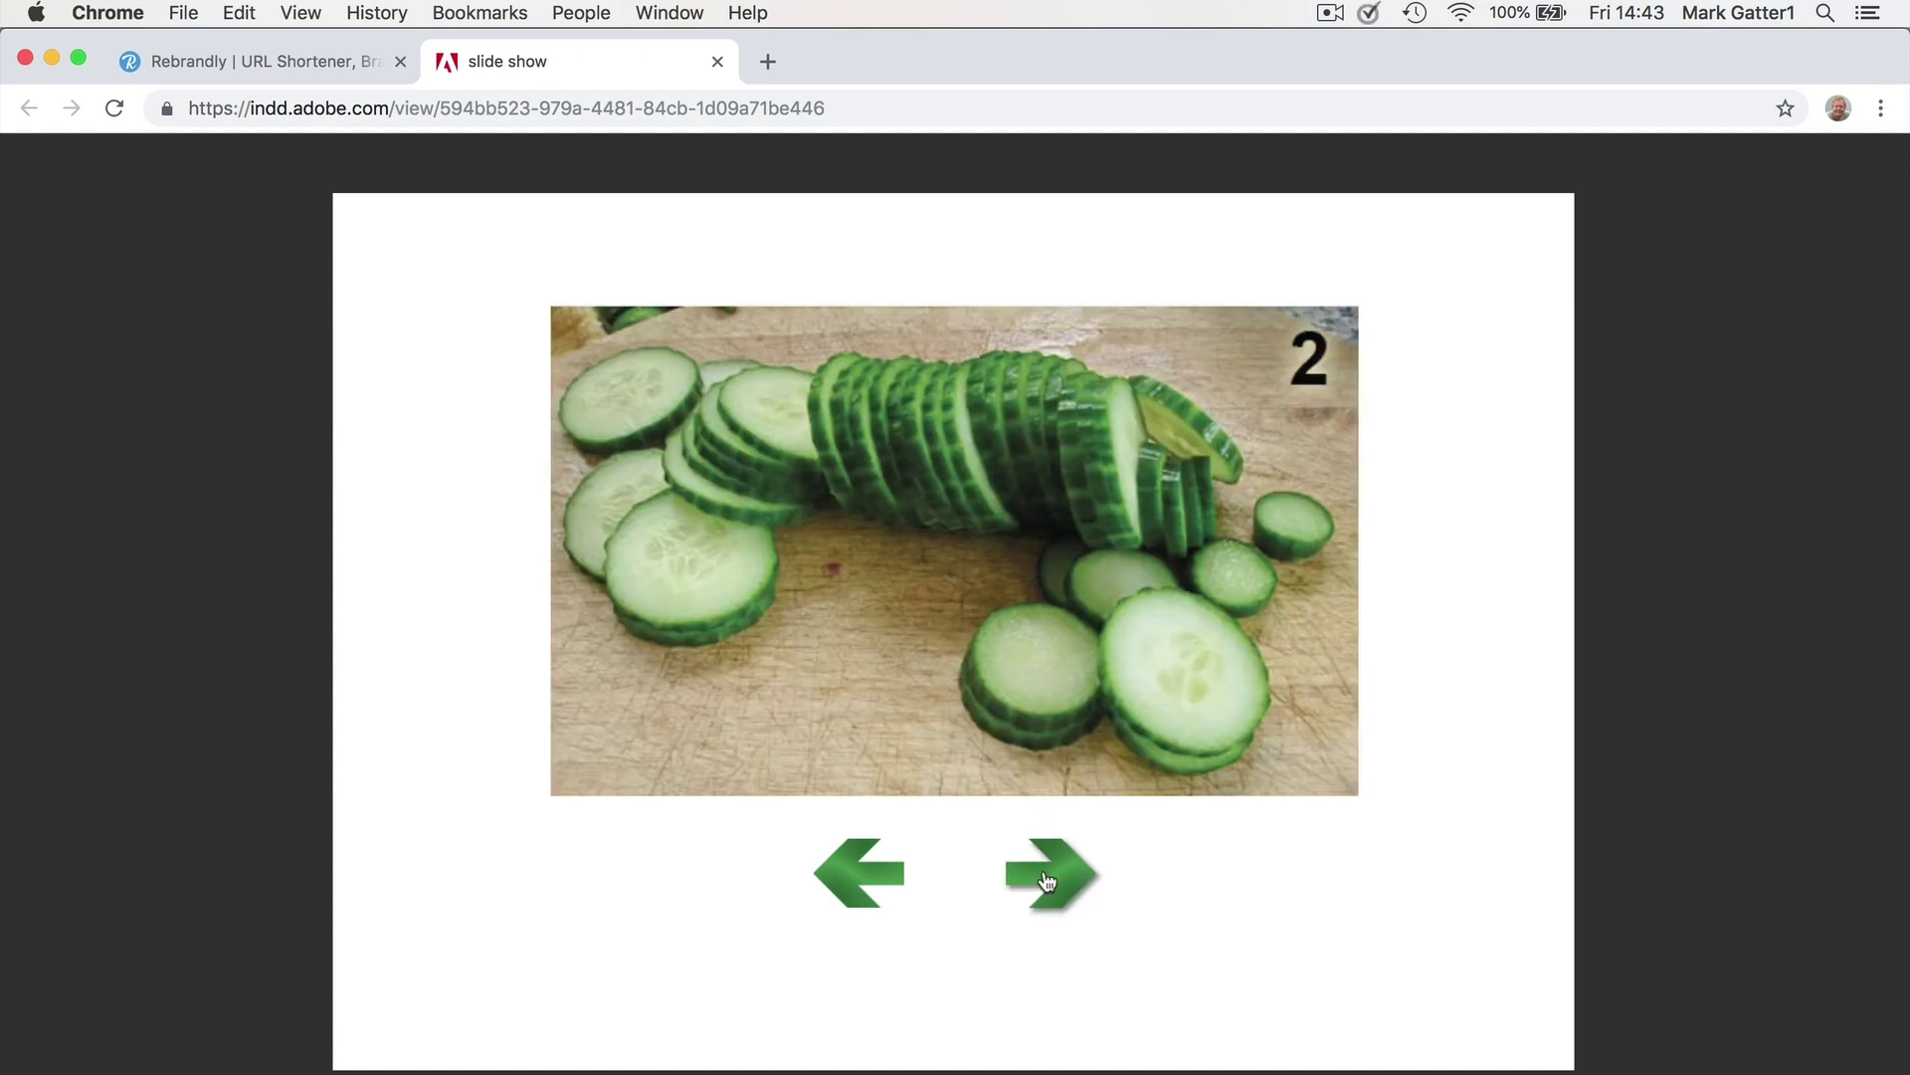
pyautogui.click(1045, 879)
pyautogui.click(1044, 880)
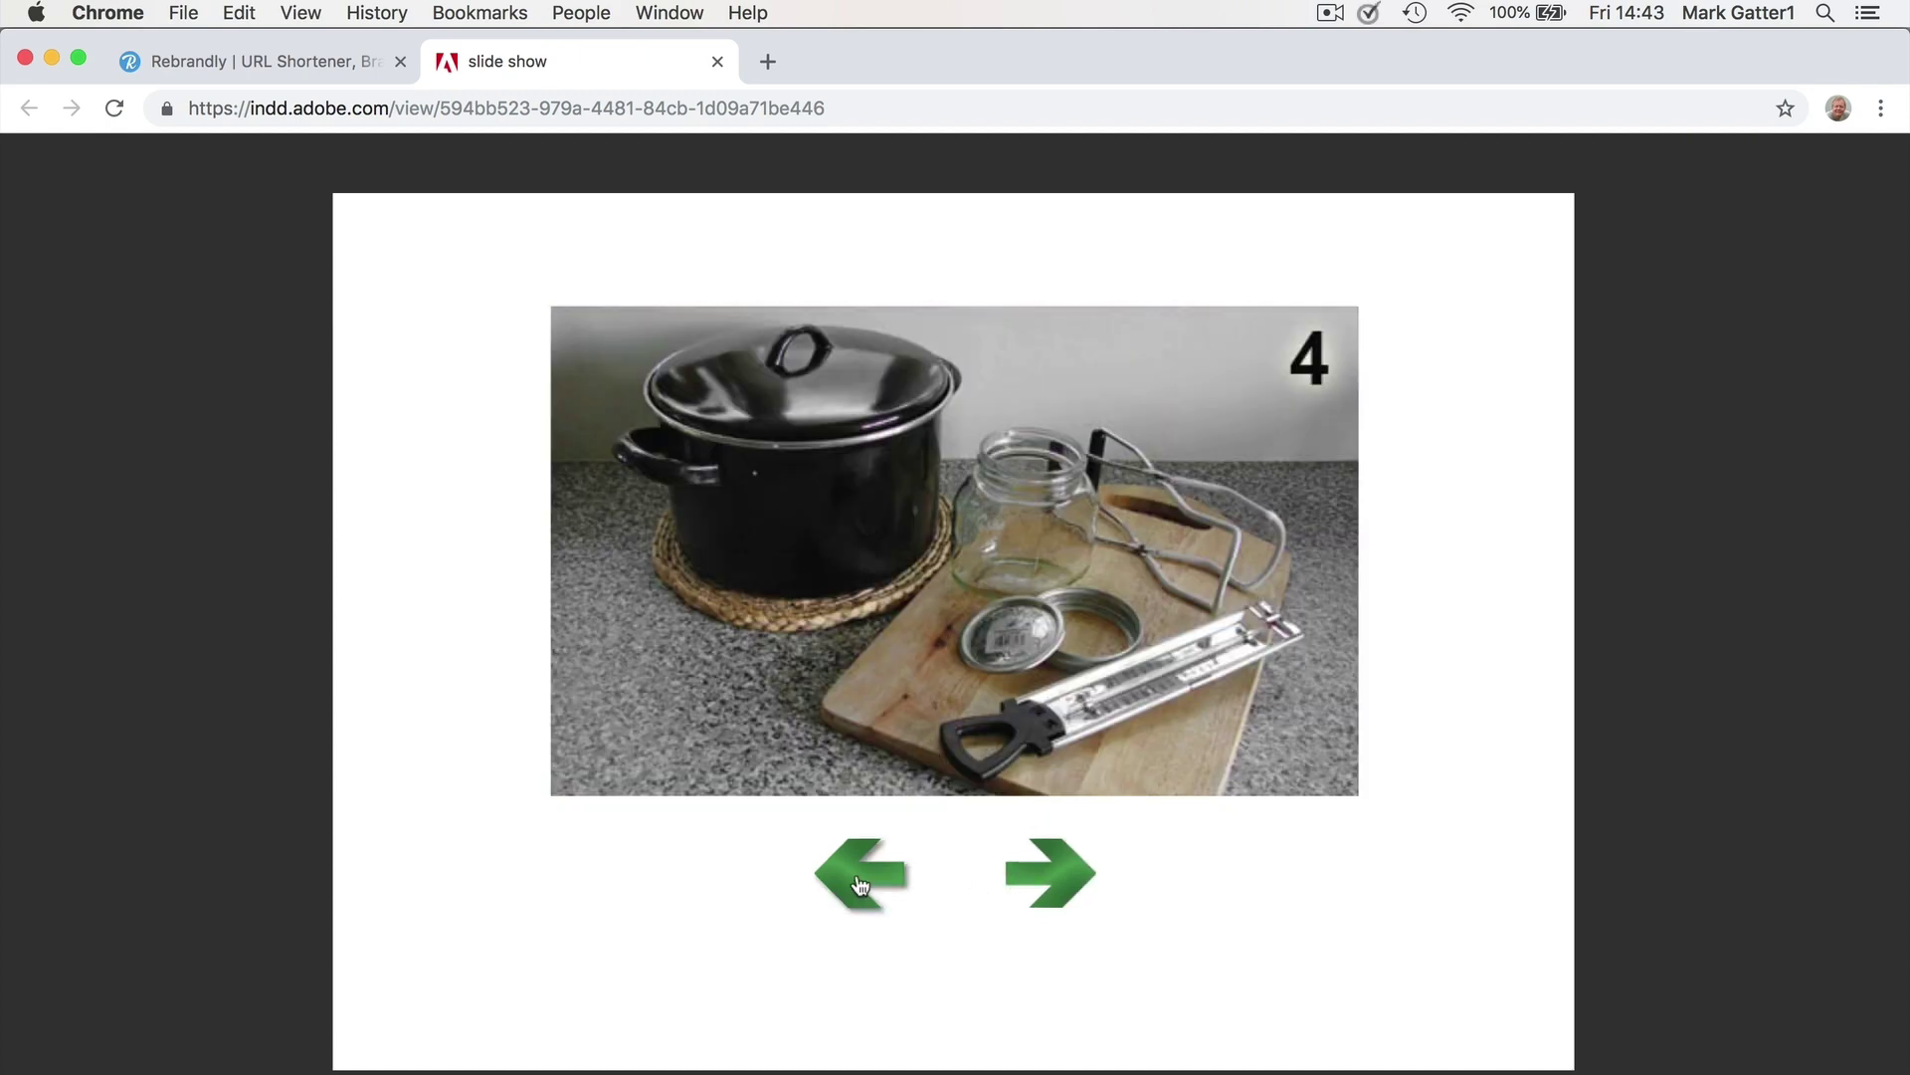
pyautogui.click(861, 880)
pyautogui.click(861, 881)
pyautogui.click(861, 880)
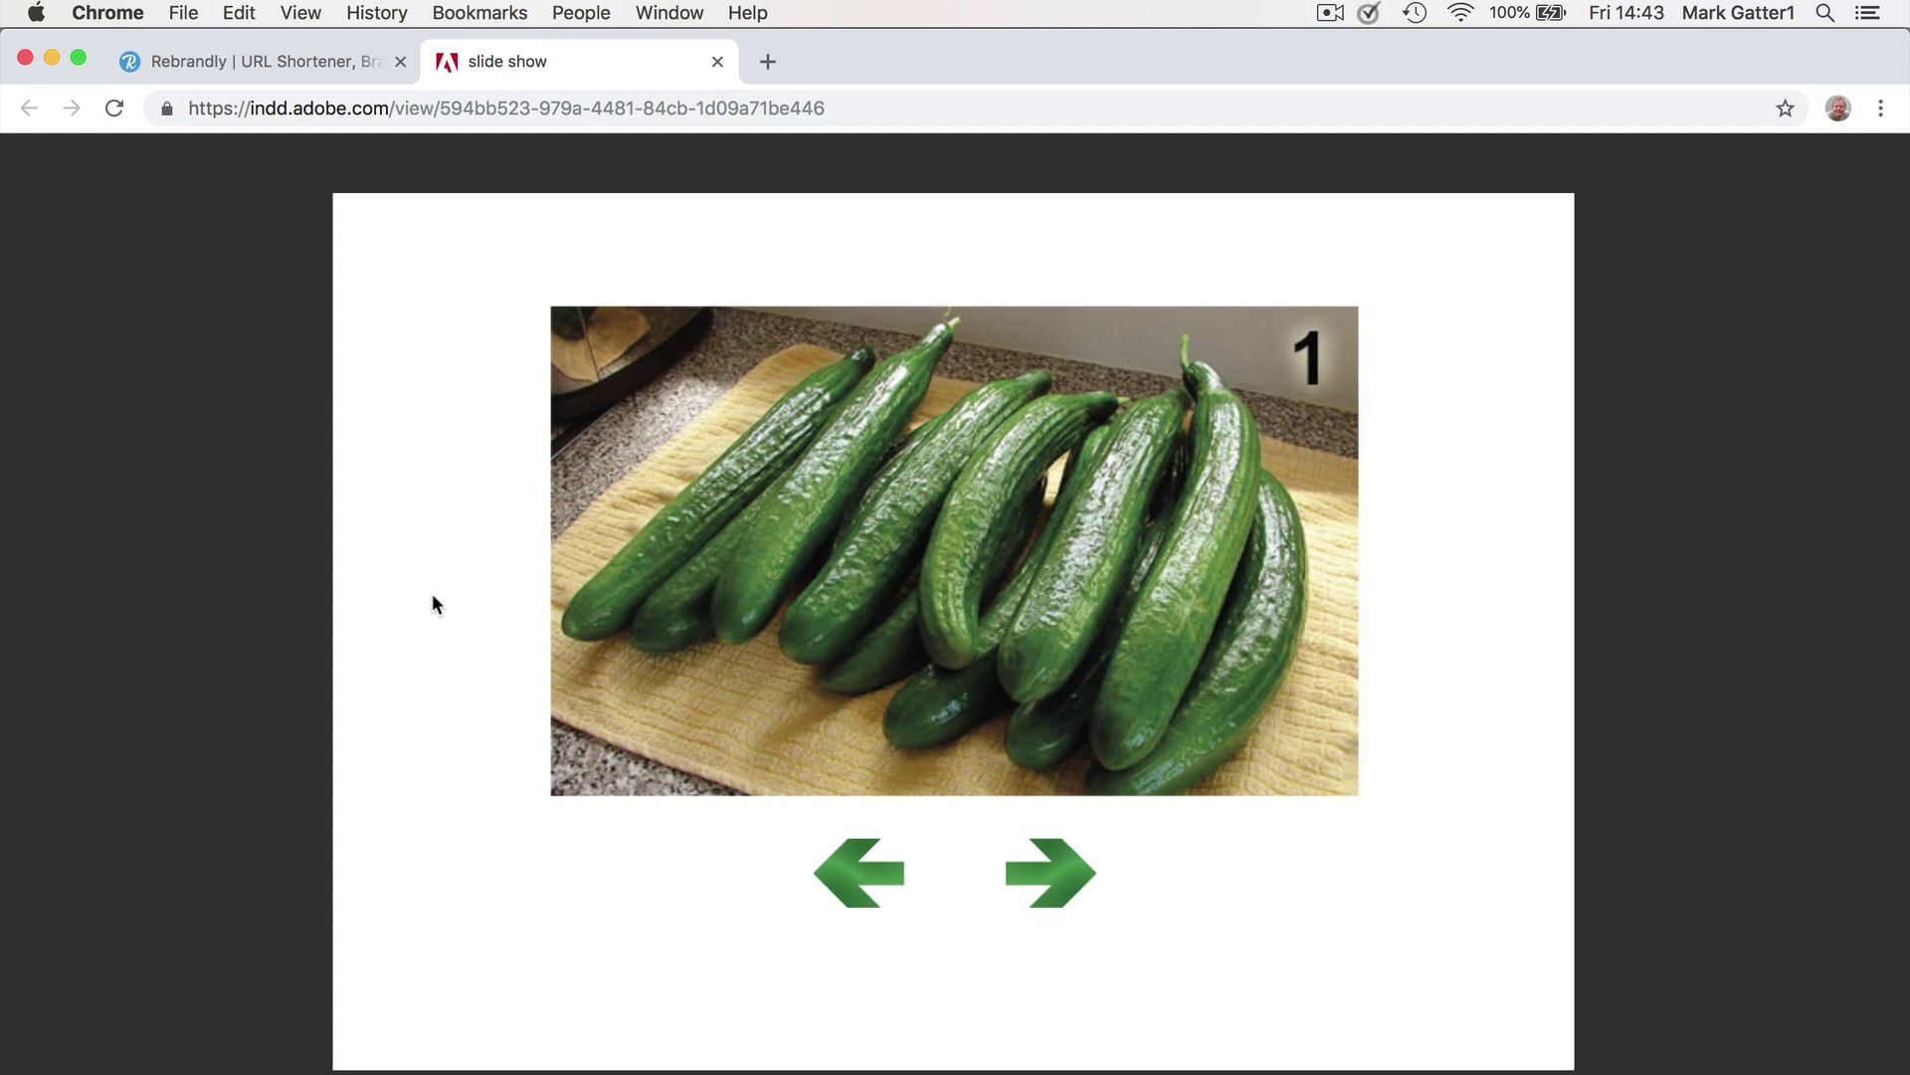
pyautogui.click(315, 64)
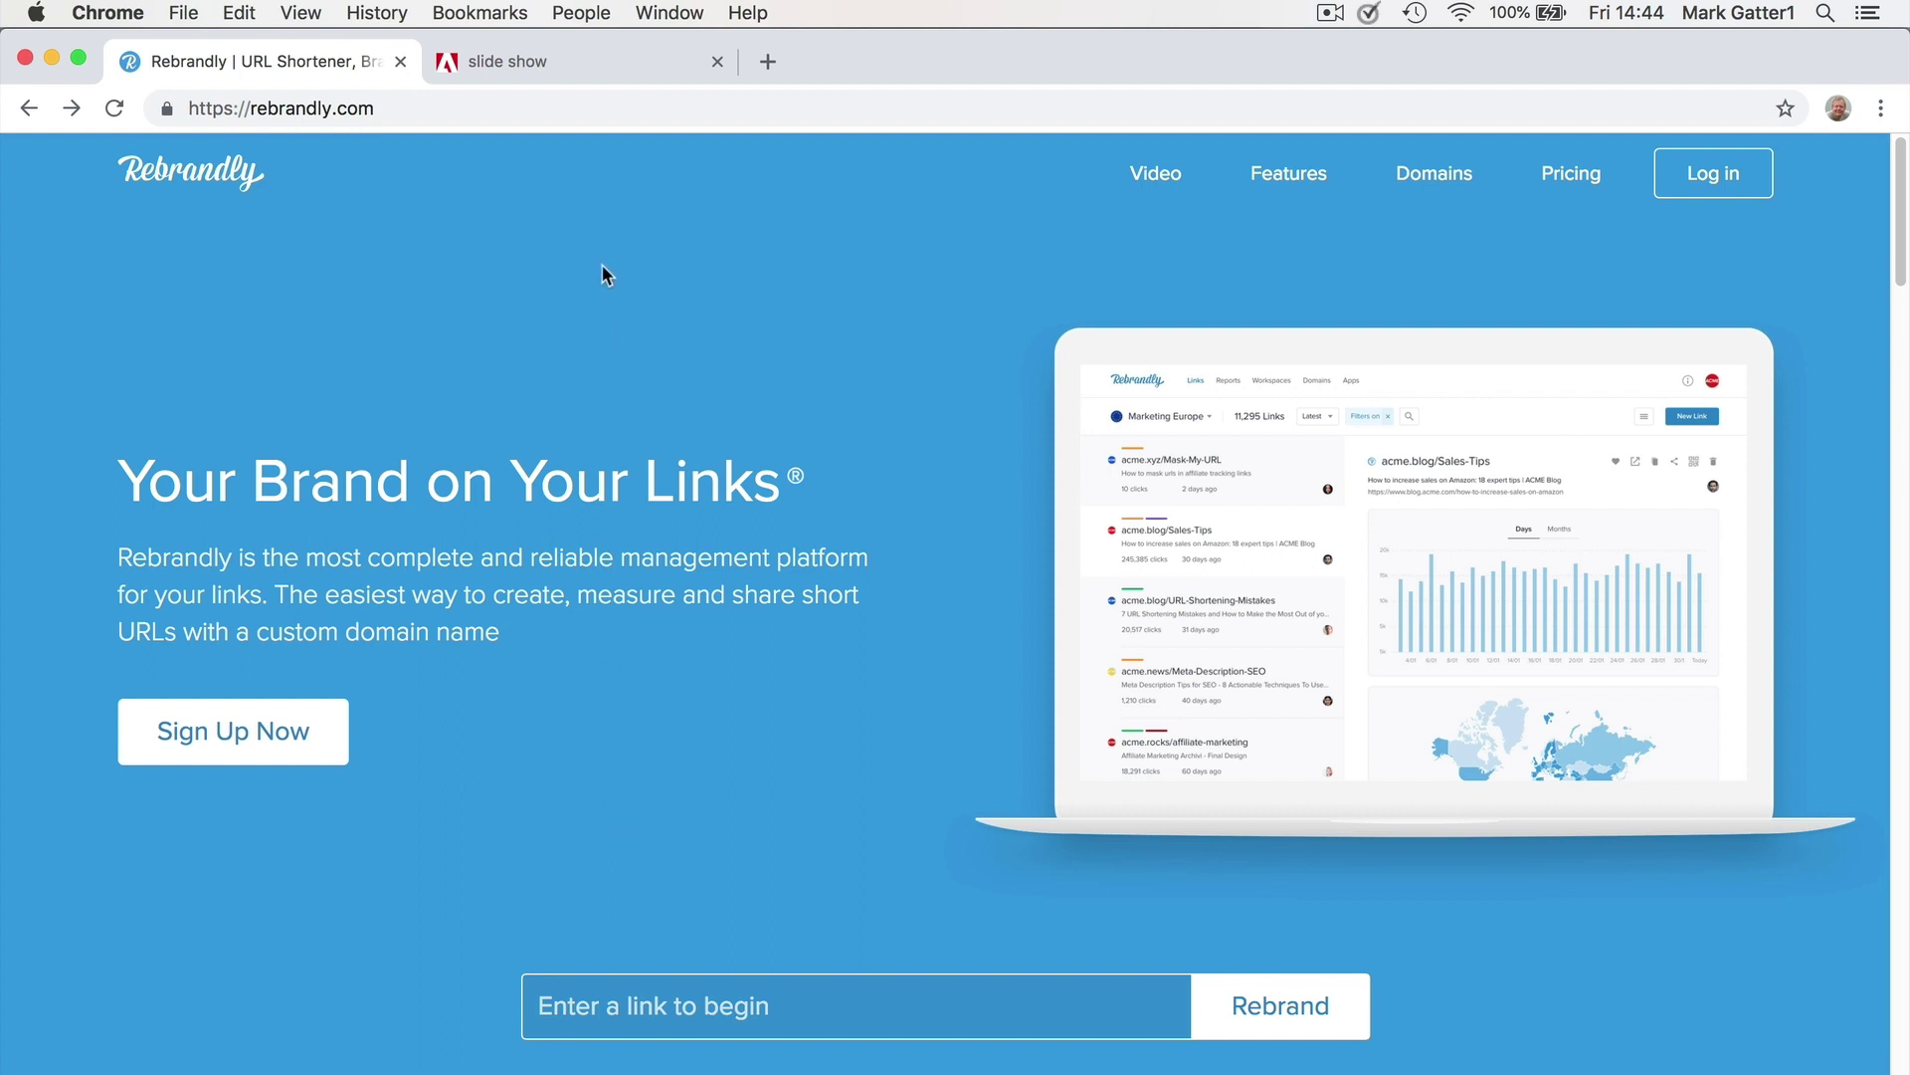
pyautogui.click(565, 78)
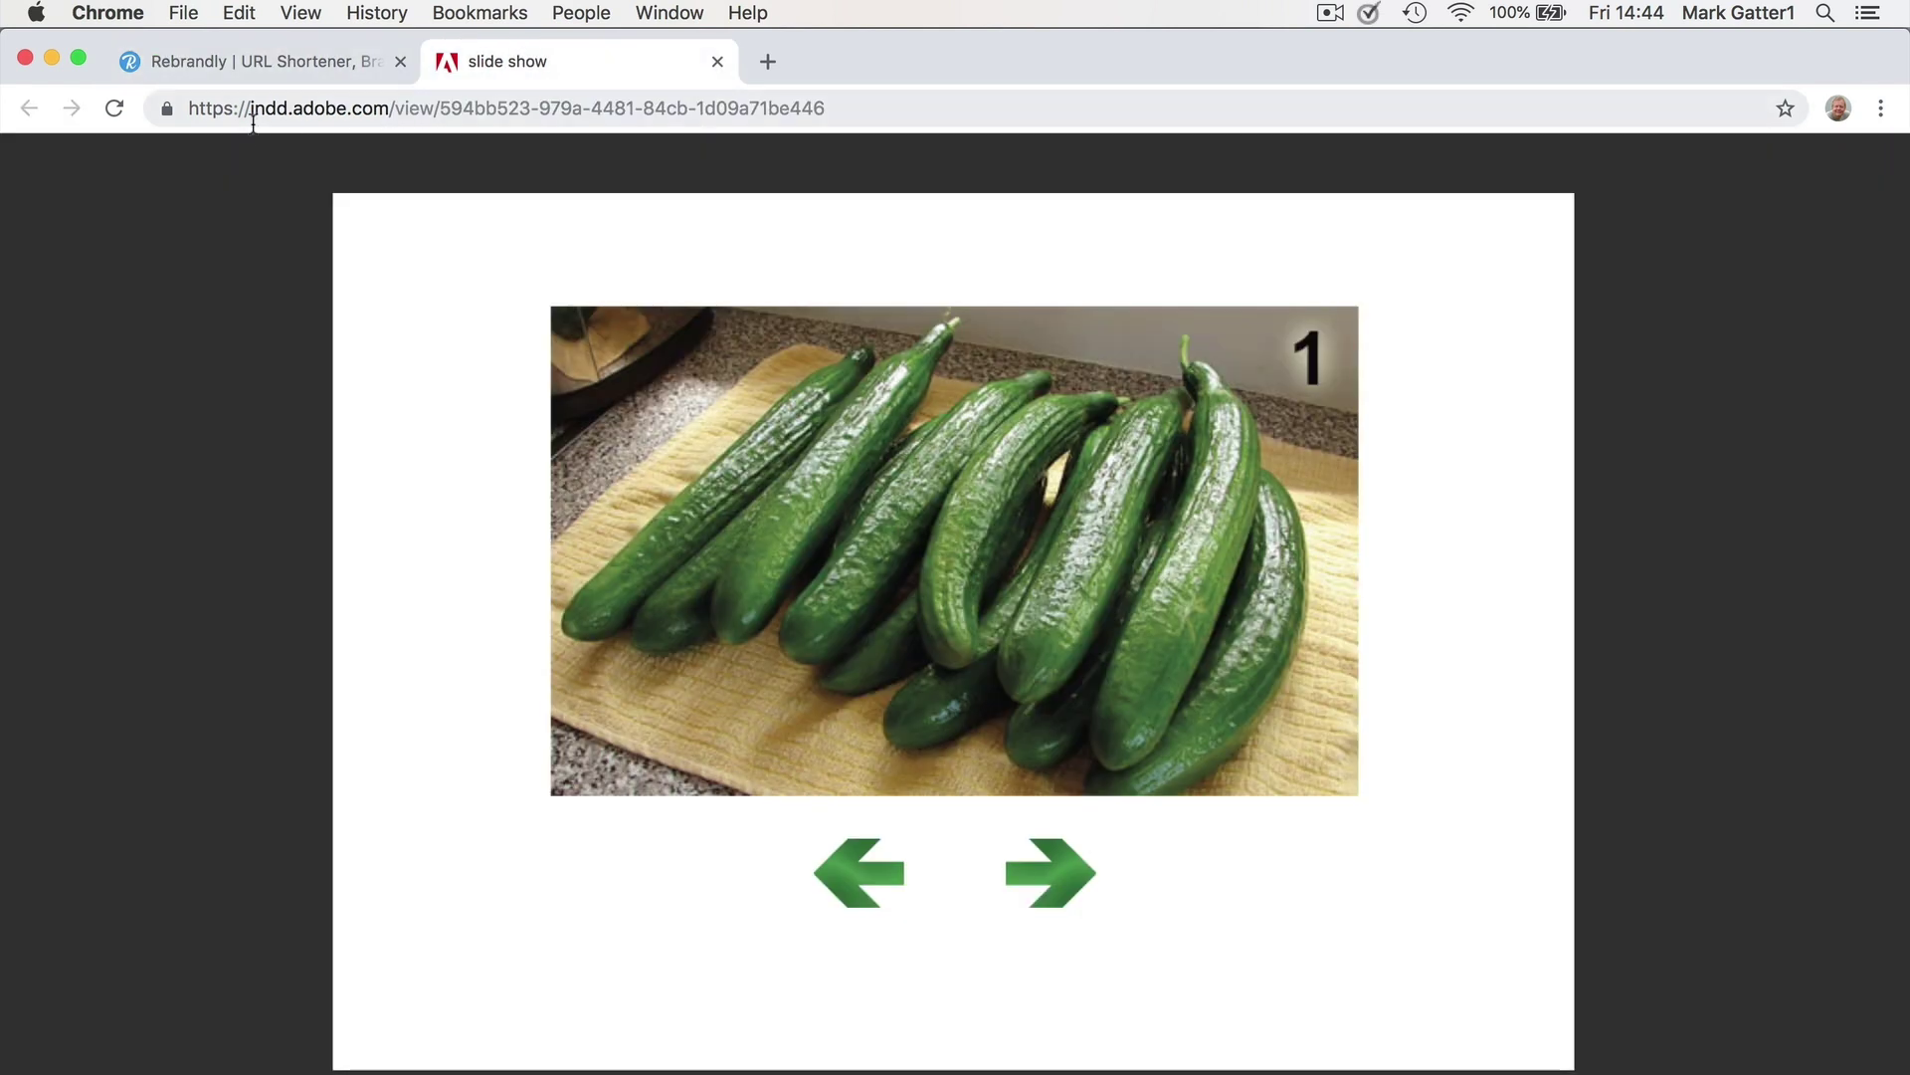